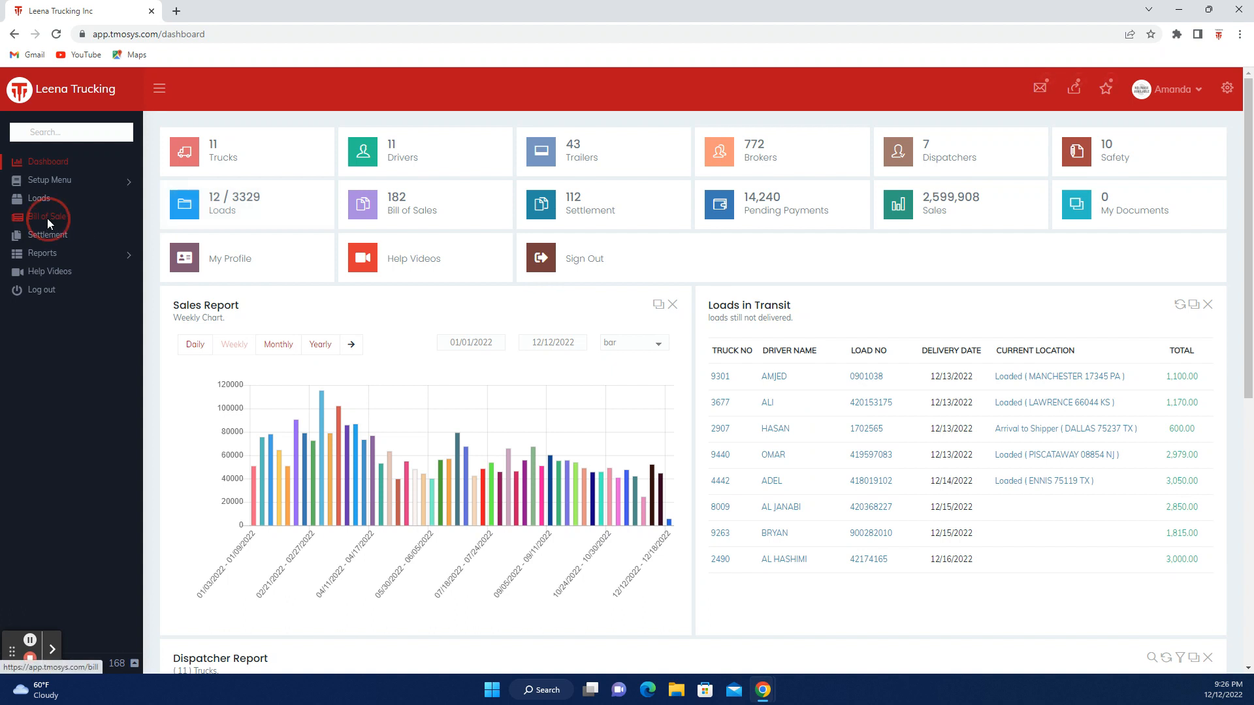
Create a new bill of sale with LOVE'S SOLUTIONS, LLC as the factoring company and 999 as the reference.
click(47, 218)
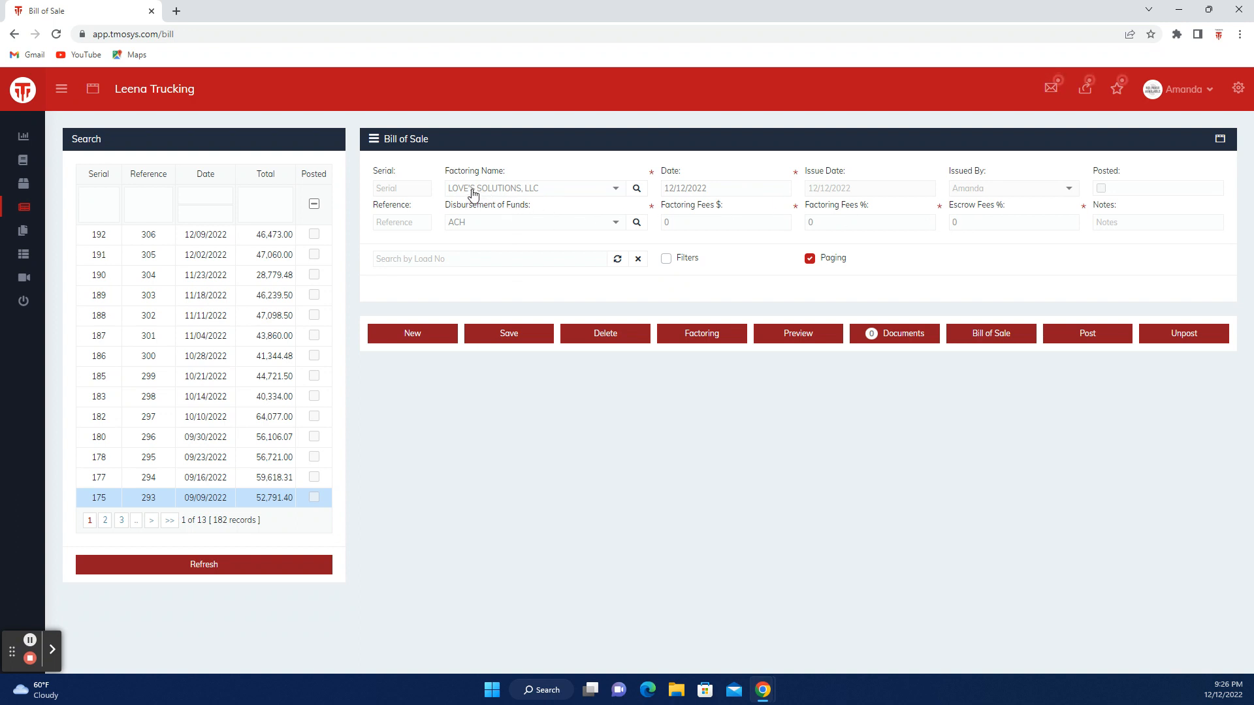
click(511, 190)
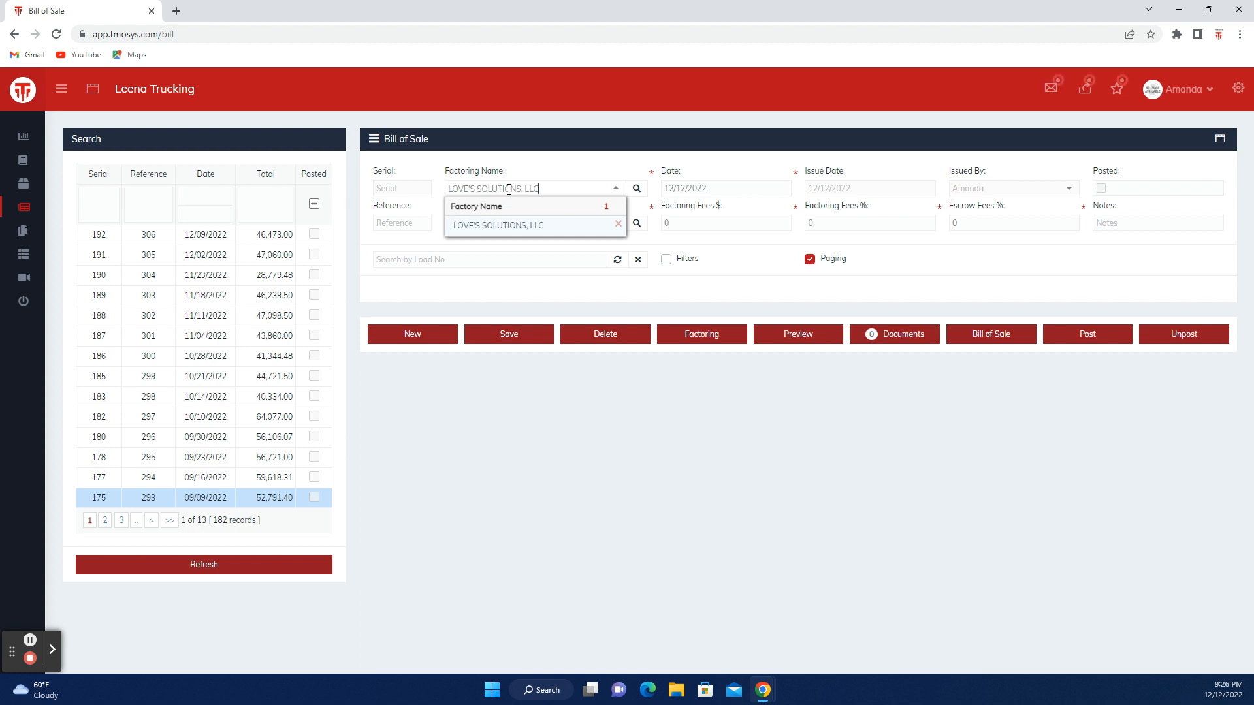
click(508, 226)
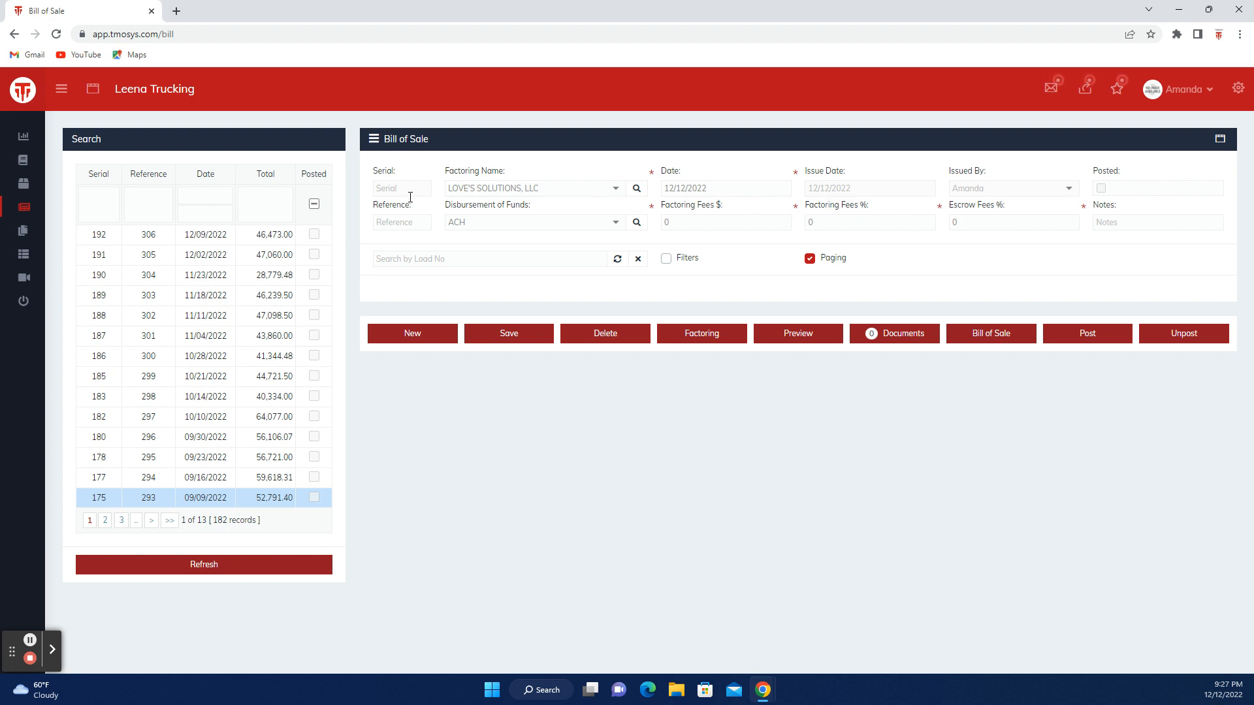
click(402, 221)
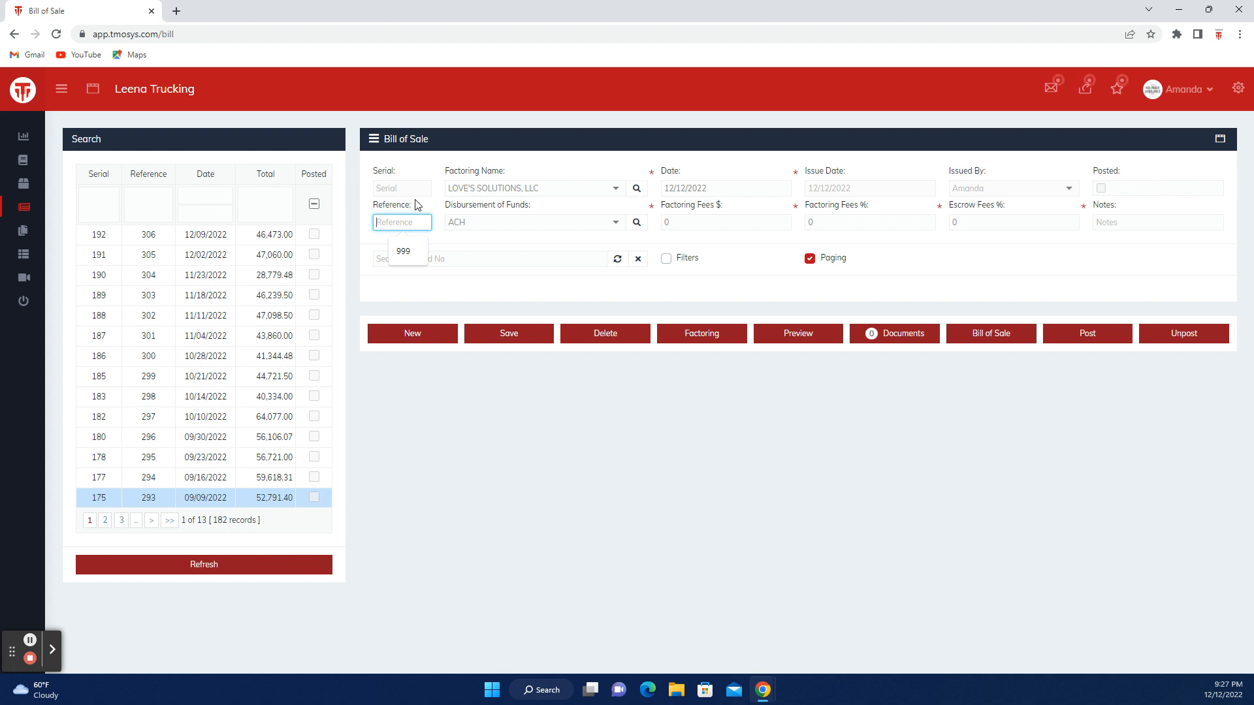
key(Down)
key(Return)
key(Return)
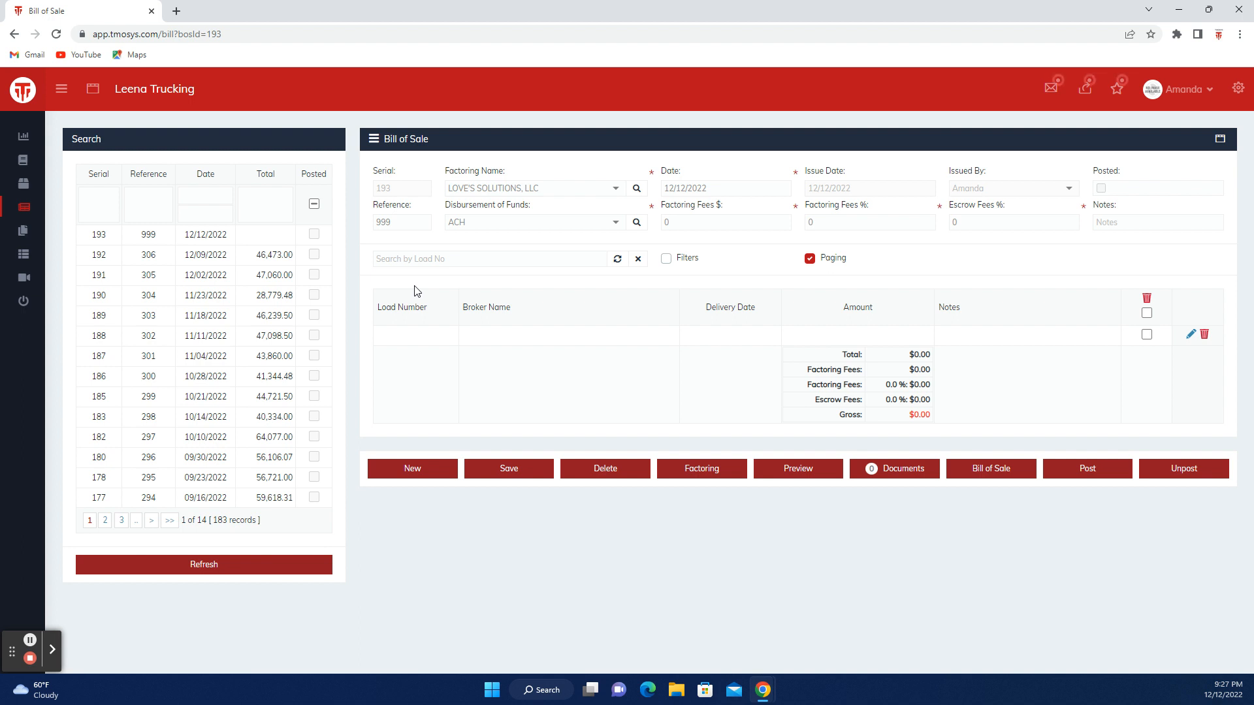
Set the disbursement of funds to ACH and save the bill of sale.
click(507, 228)
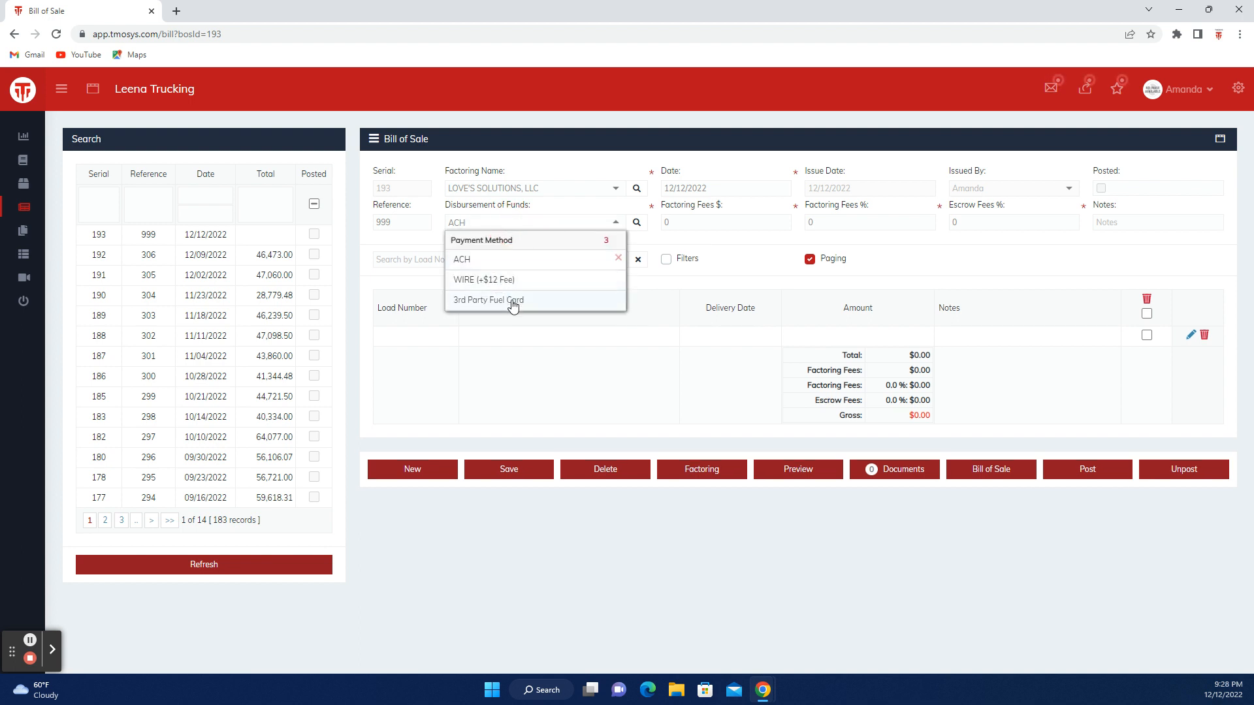
click(522, 259)
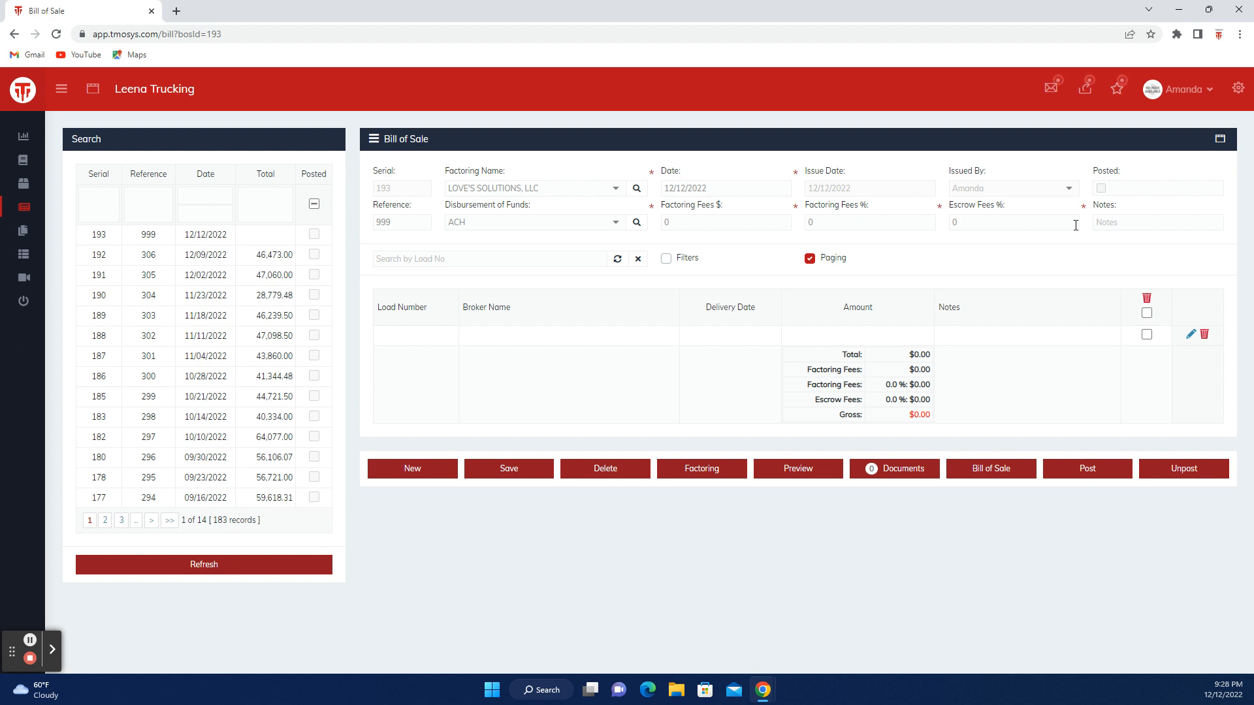
click(508, 470)
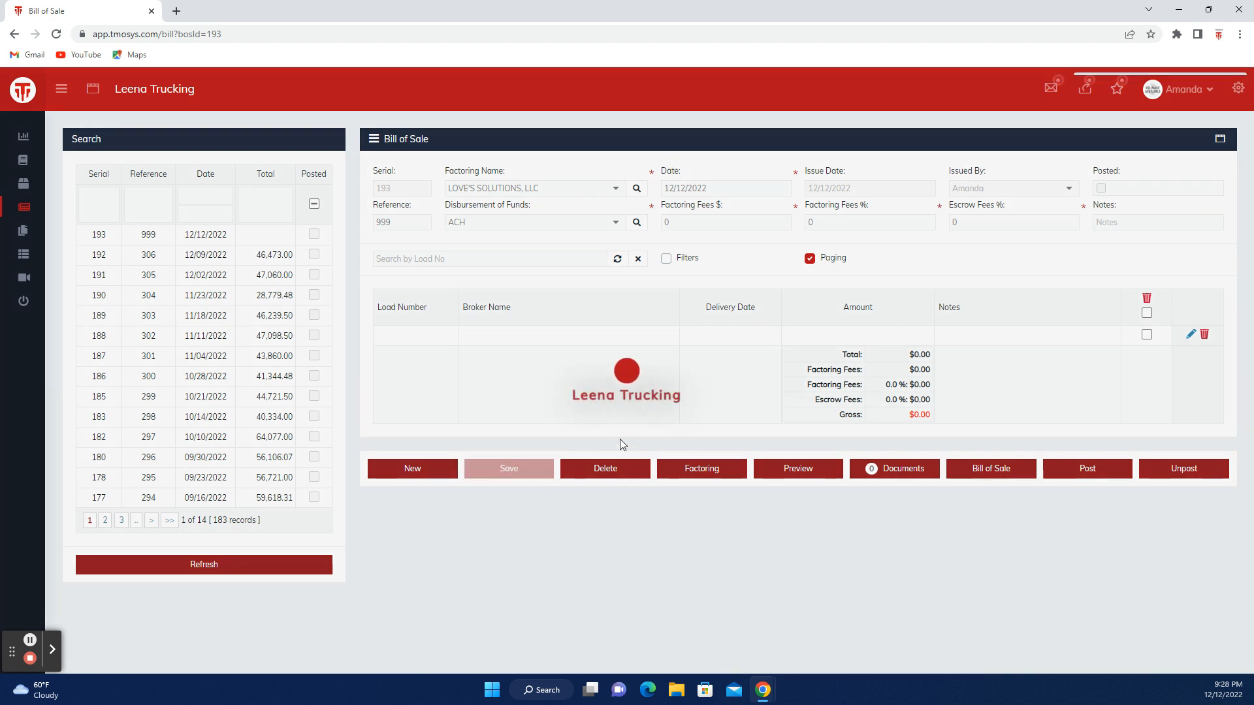
click(954, 332)
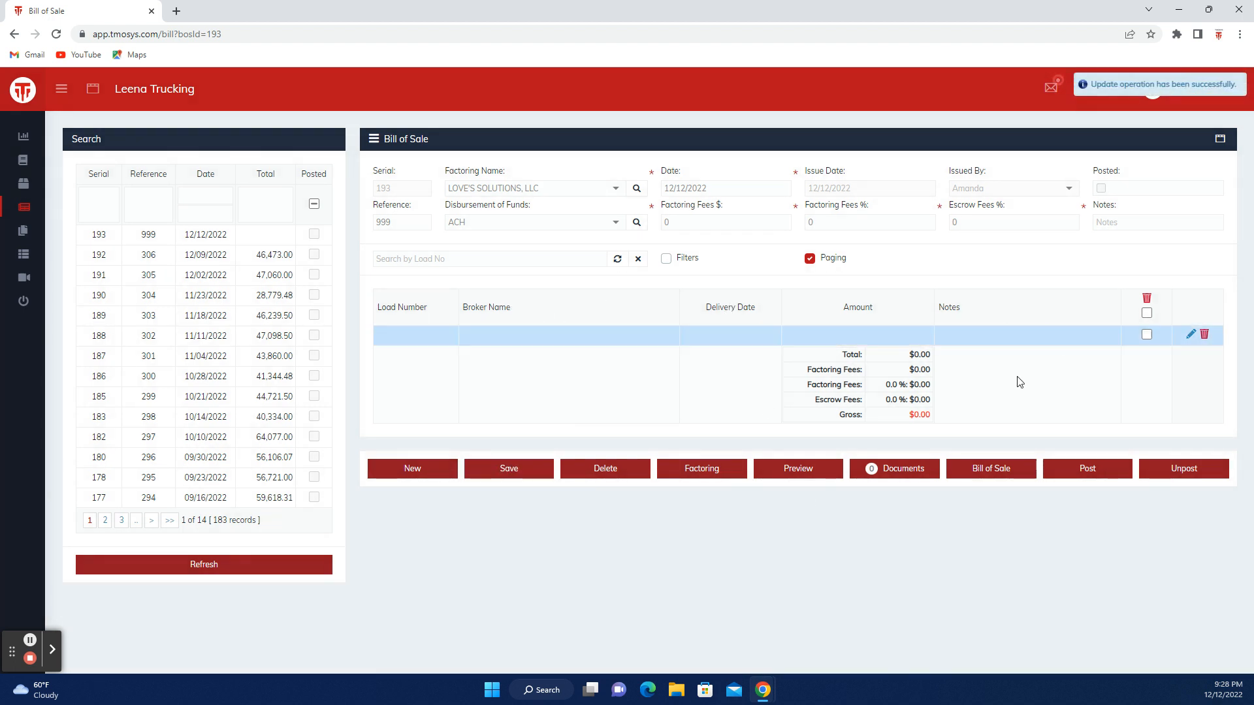
Open the list of loads available for factoring and review the details of the C.H. ROBINSON W. load delivered 12/10/2022.
click(703, 476)
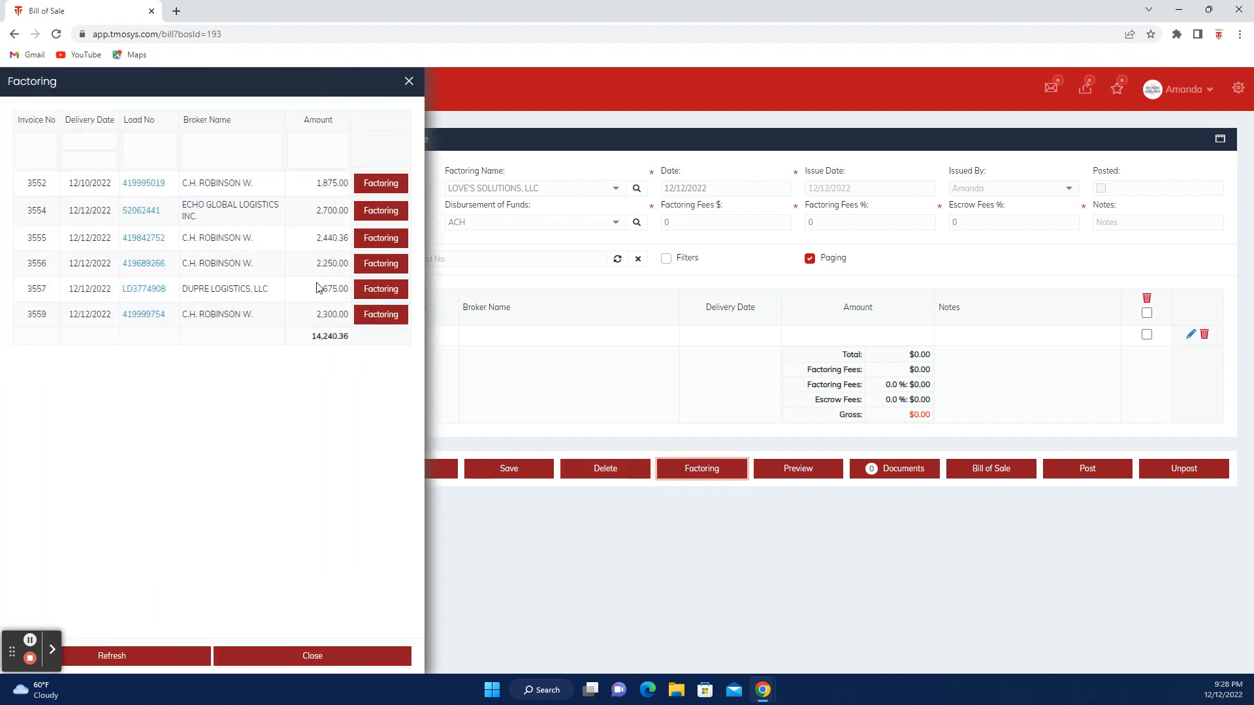
click(152, 185)
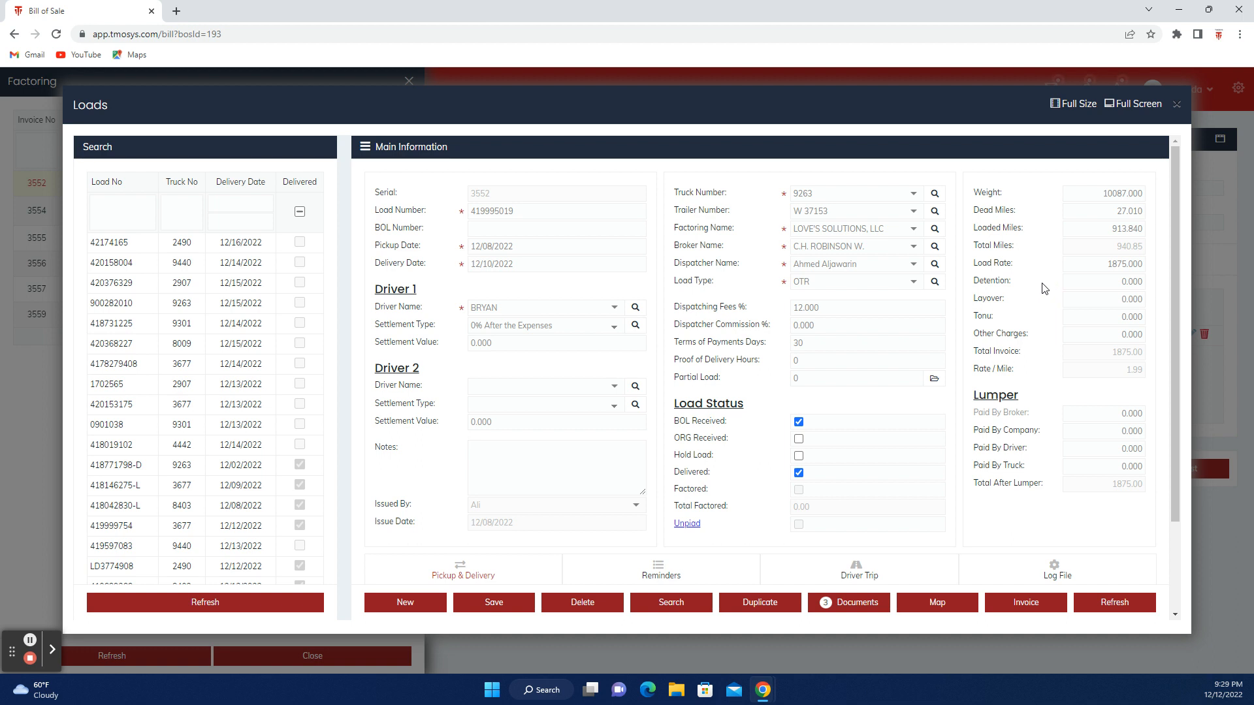
click(1176, 105)
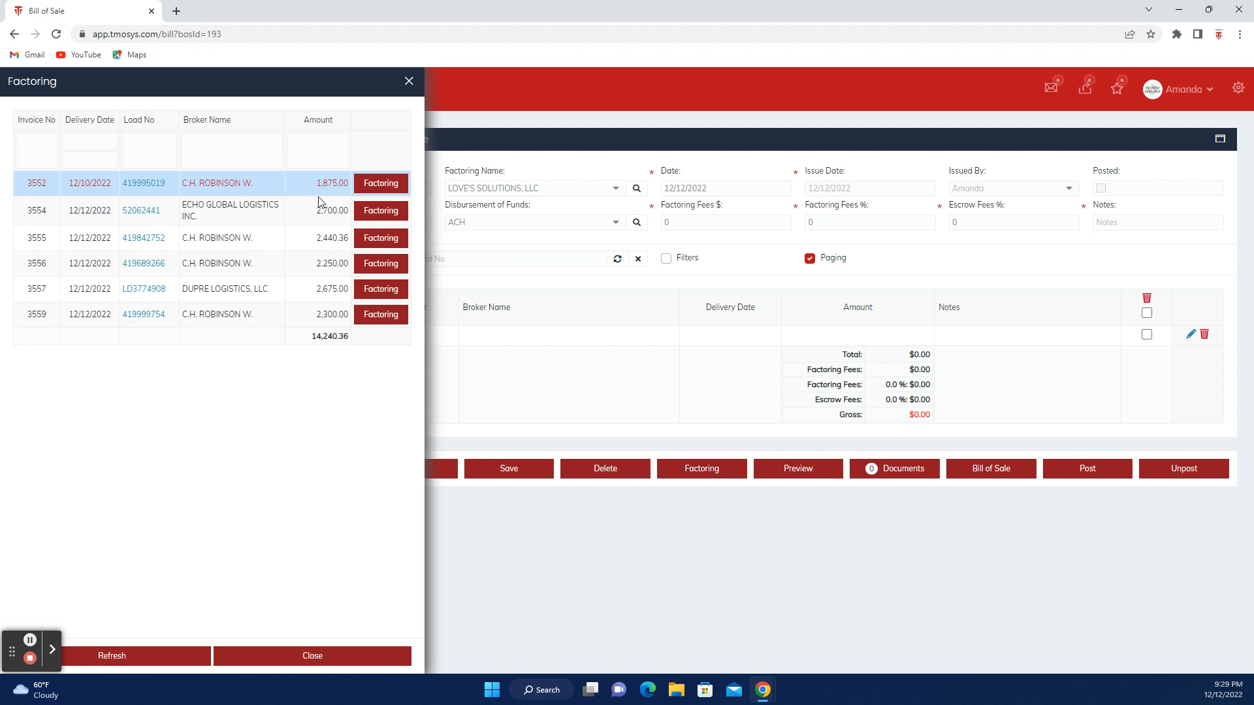
Factor all six pending loads into the bill of sale and close the factoring list.
click(381, 189)
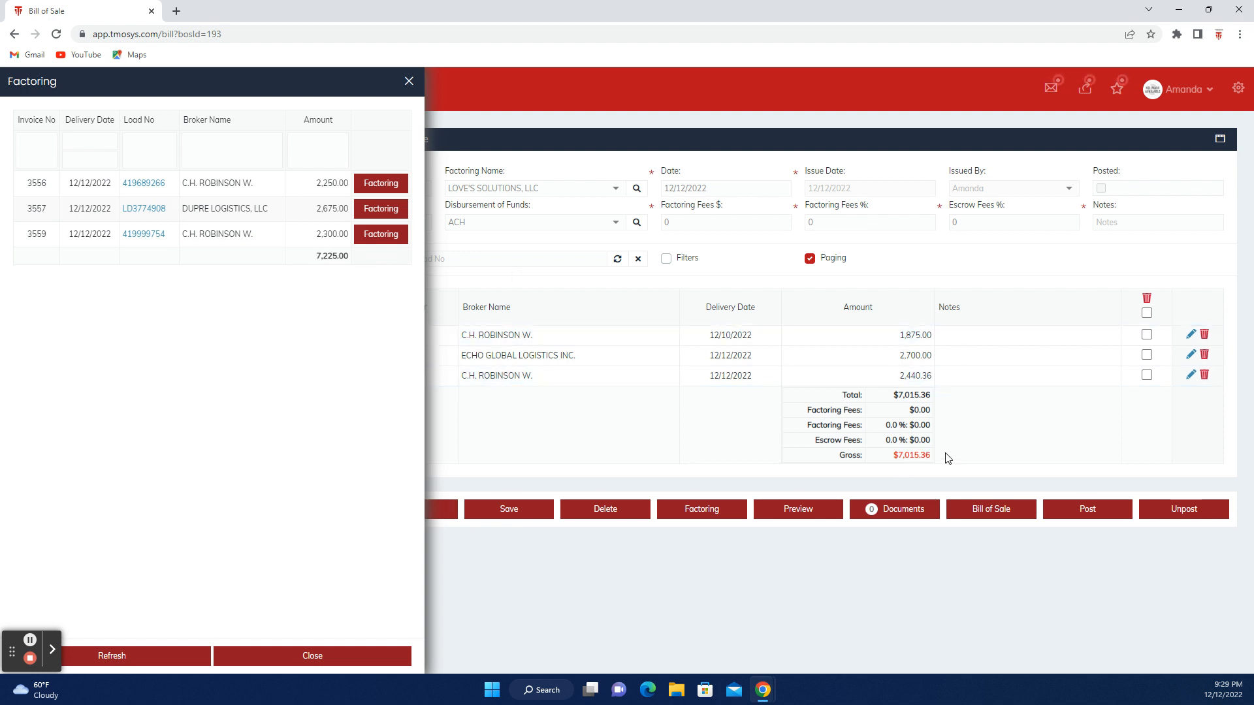
click(390, 194)
click(380, 193)
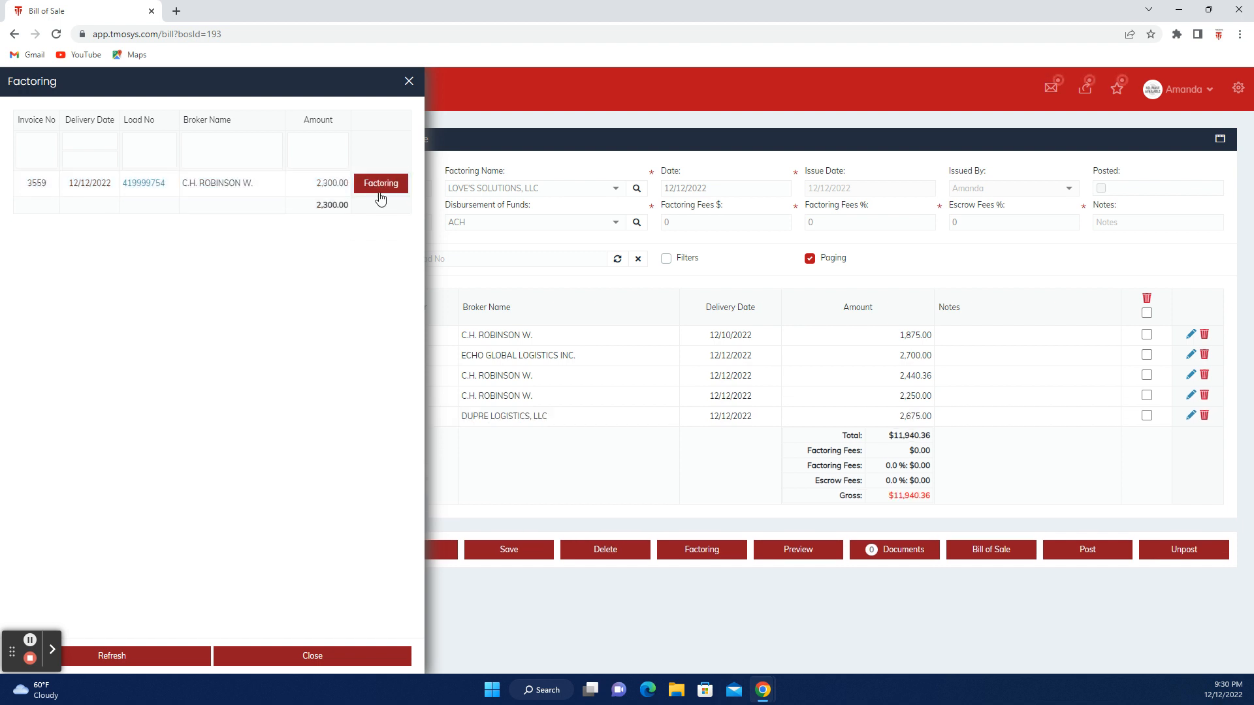
click(380, 196)
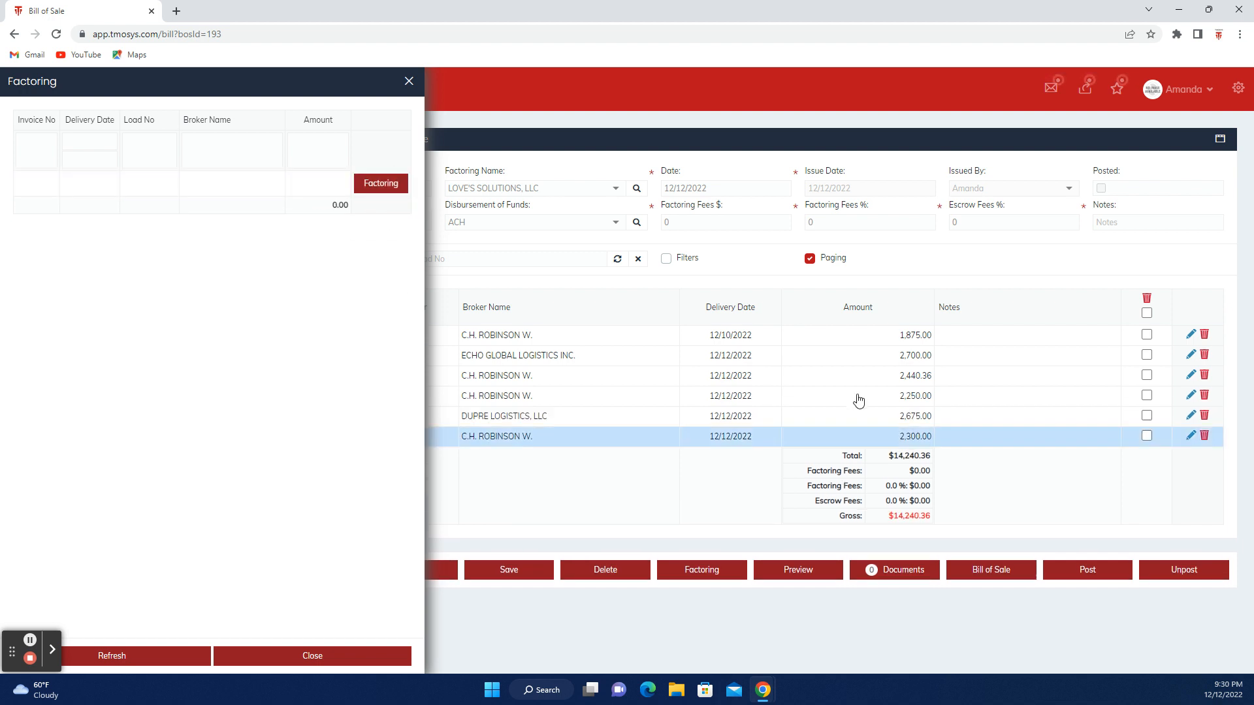
click(350, 654)
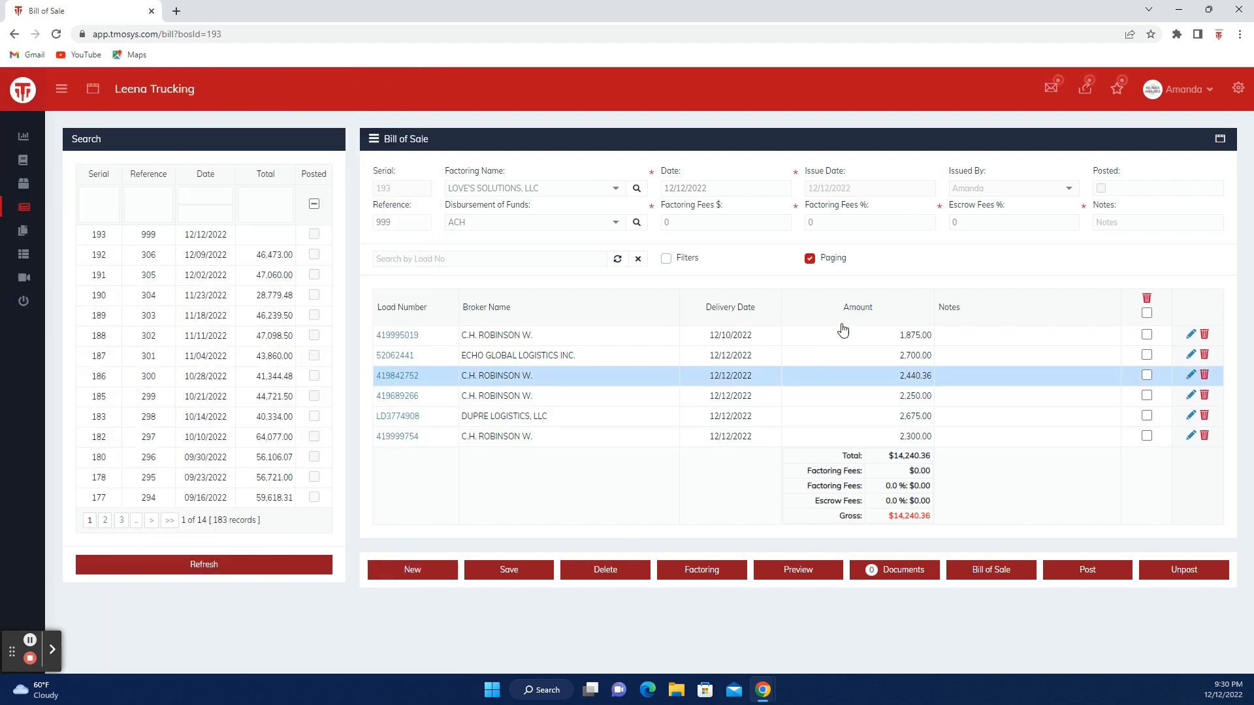
Check the factored status in the first load's details and preview the bill of sale report, closing both views.
click(404, 335)
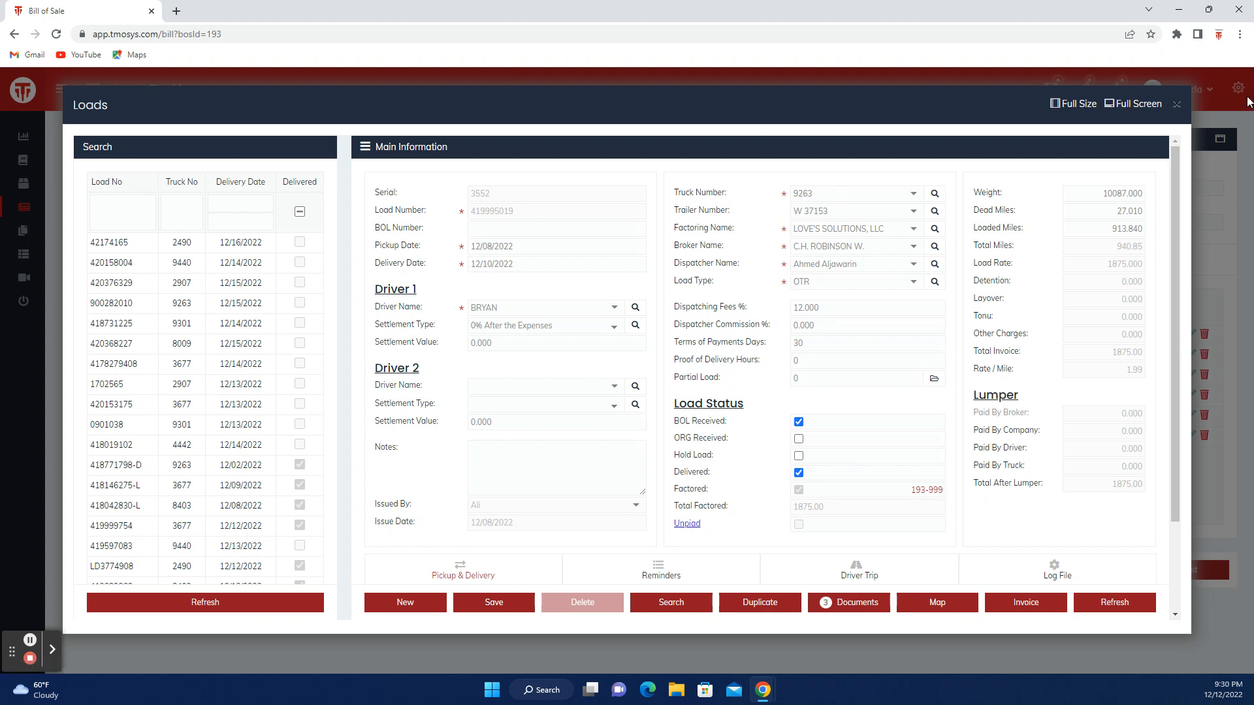
click(1176, 104)
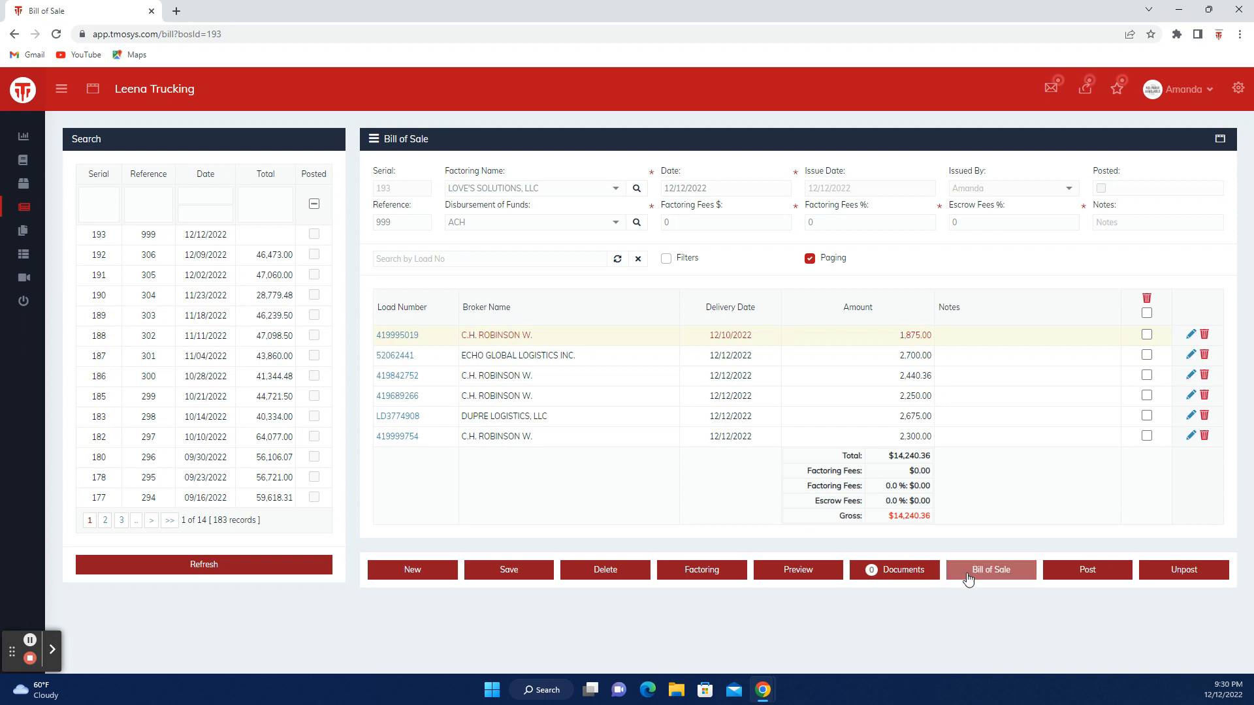
click(804, 573)
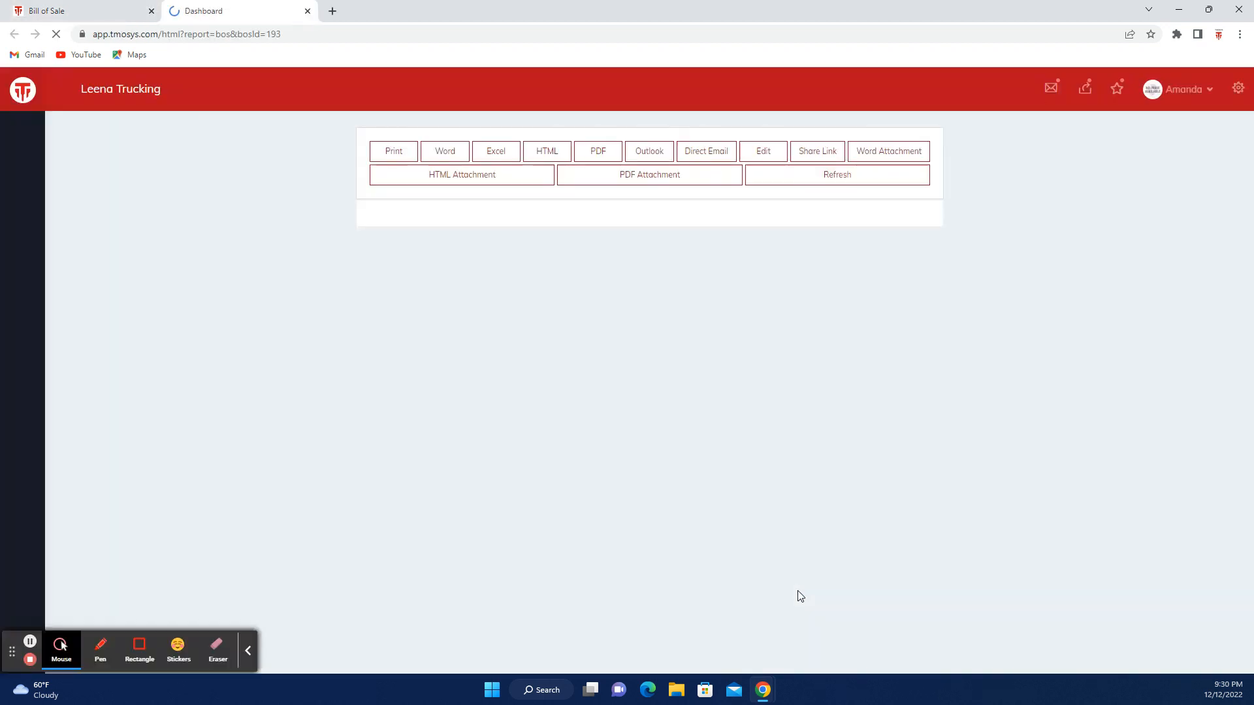
scroll(577, 419, down, 2)
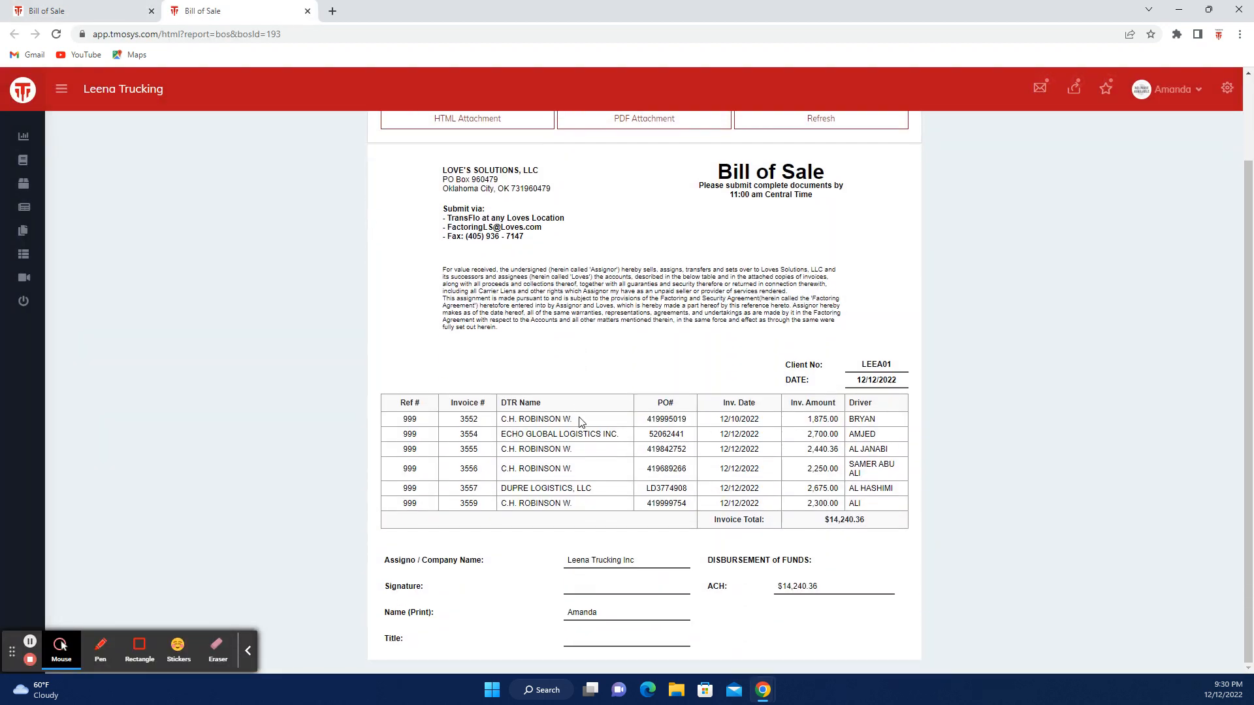
scroll(581, 418, up, 2)
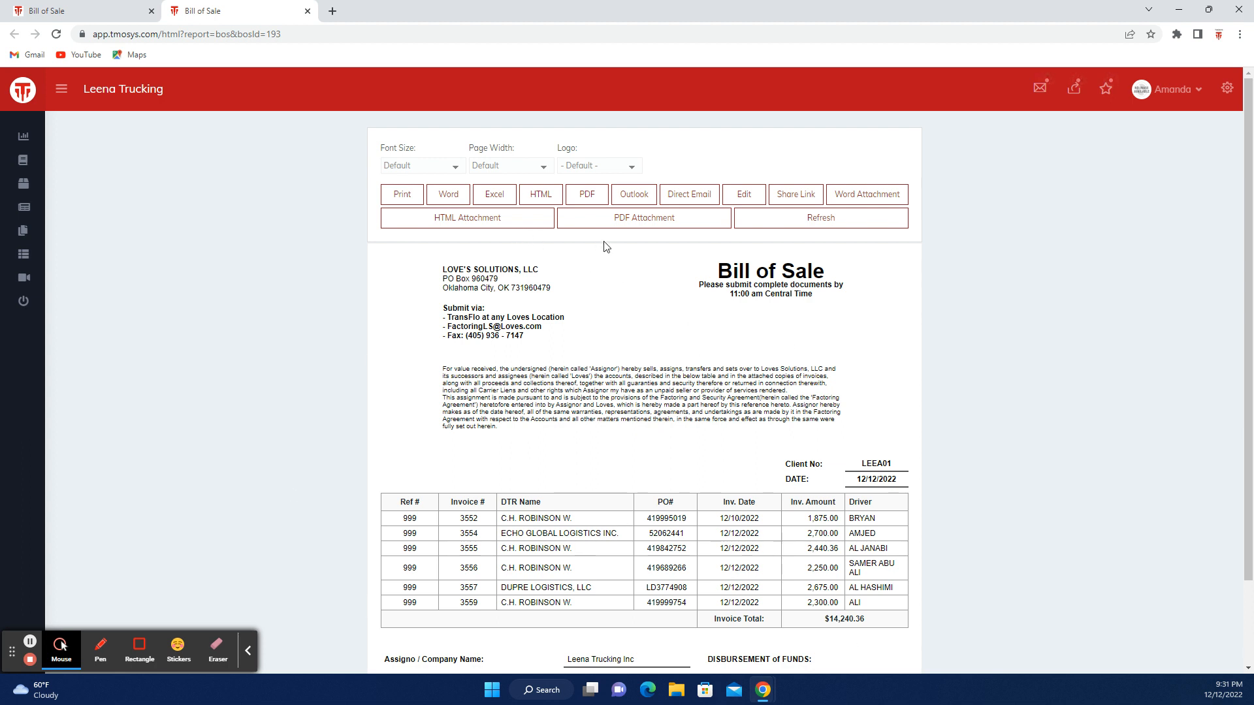
click(307, 11)
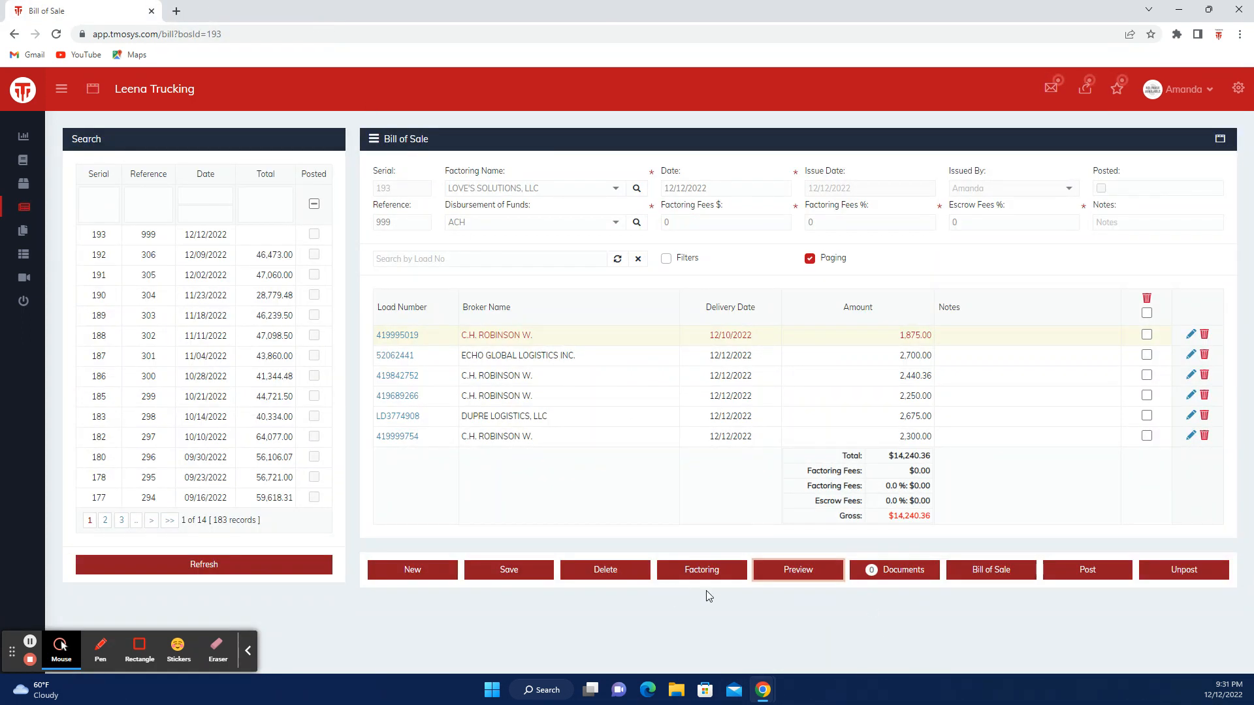
Look over the email link and attachment options, and generate the bill of sale in the standard layout as a PDF download.
click(997, 577)
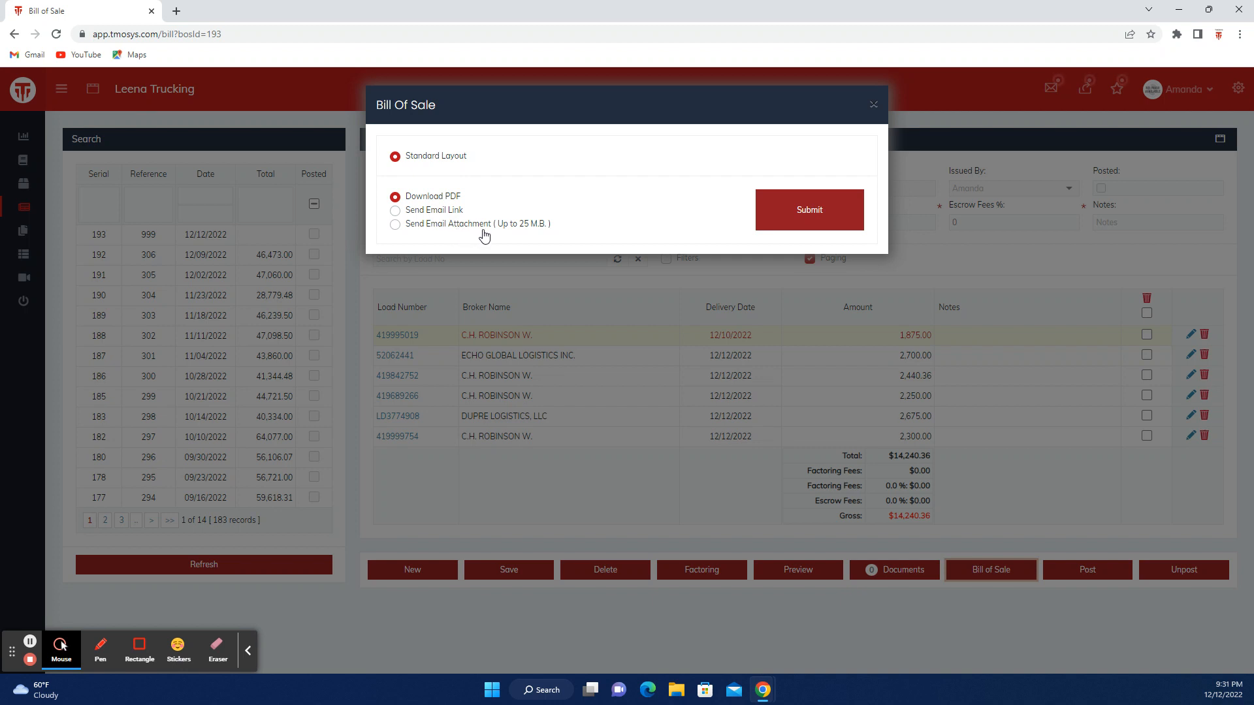
click(404, 212)
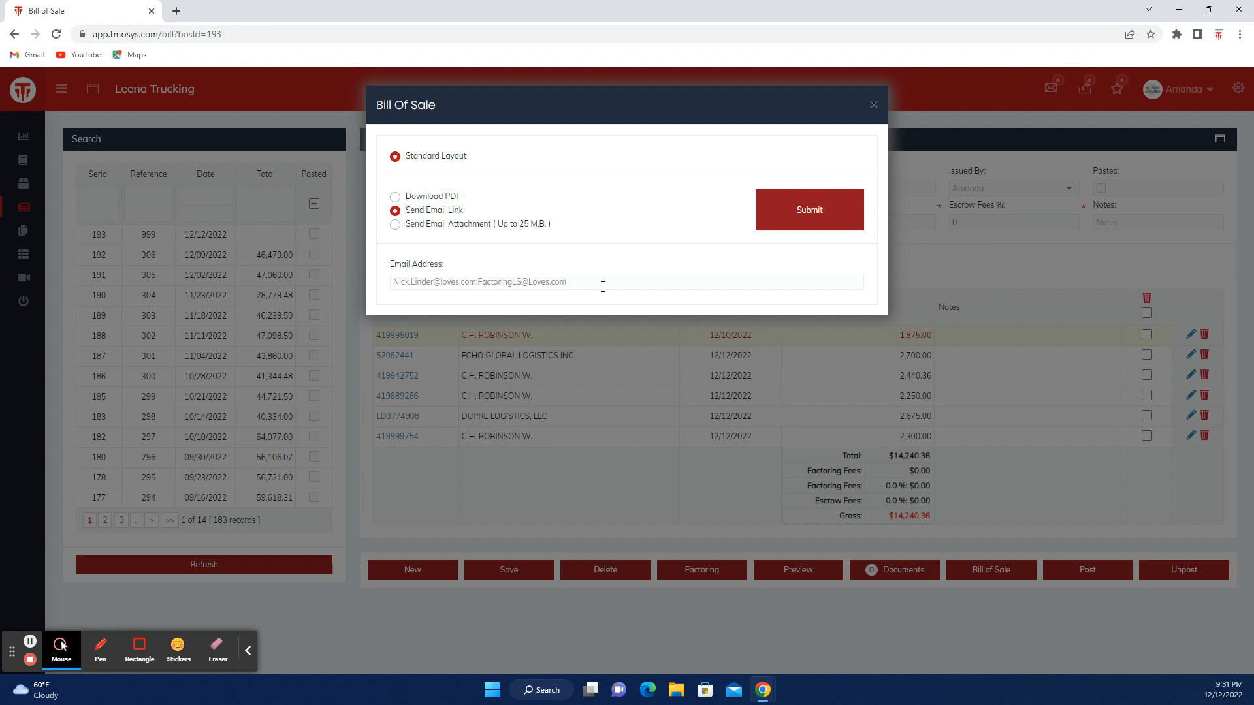
click(395, 226)
click(395, 210)
click(395, 198)
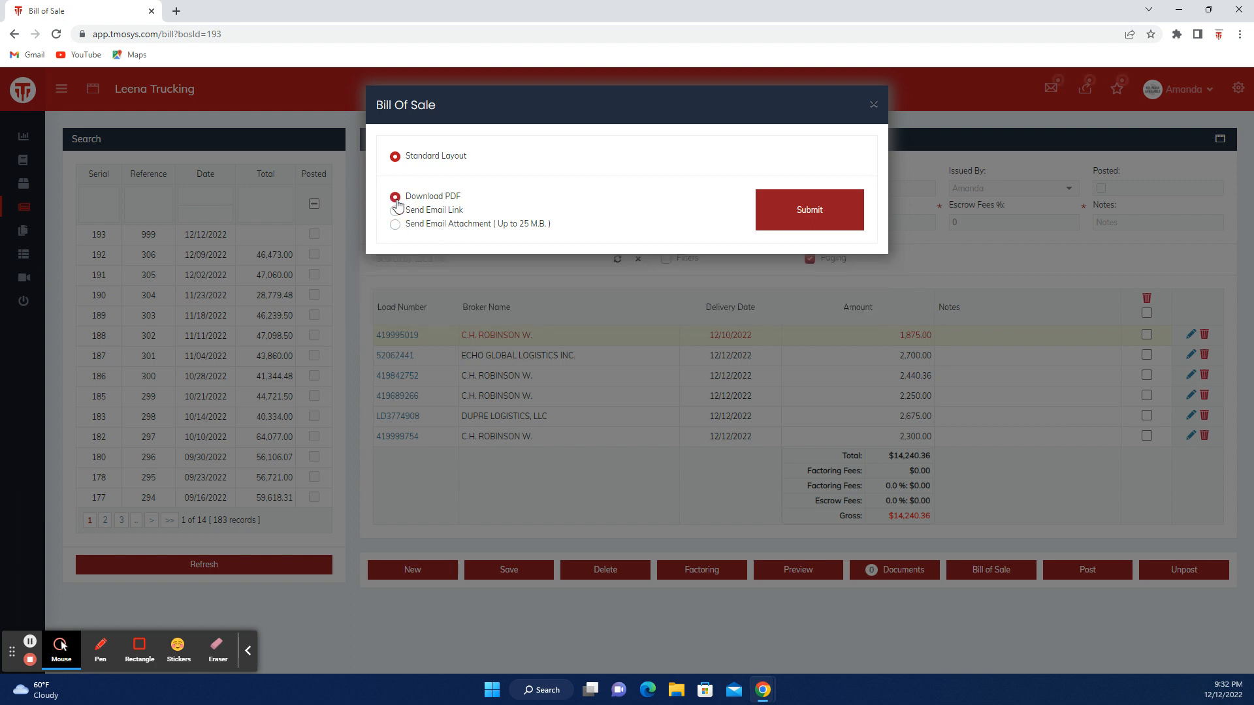
click(778, 205)
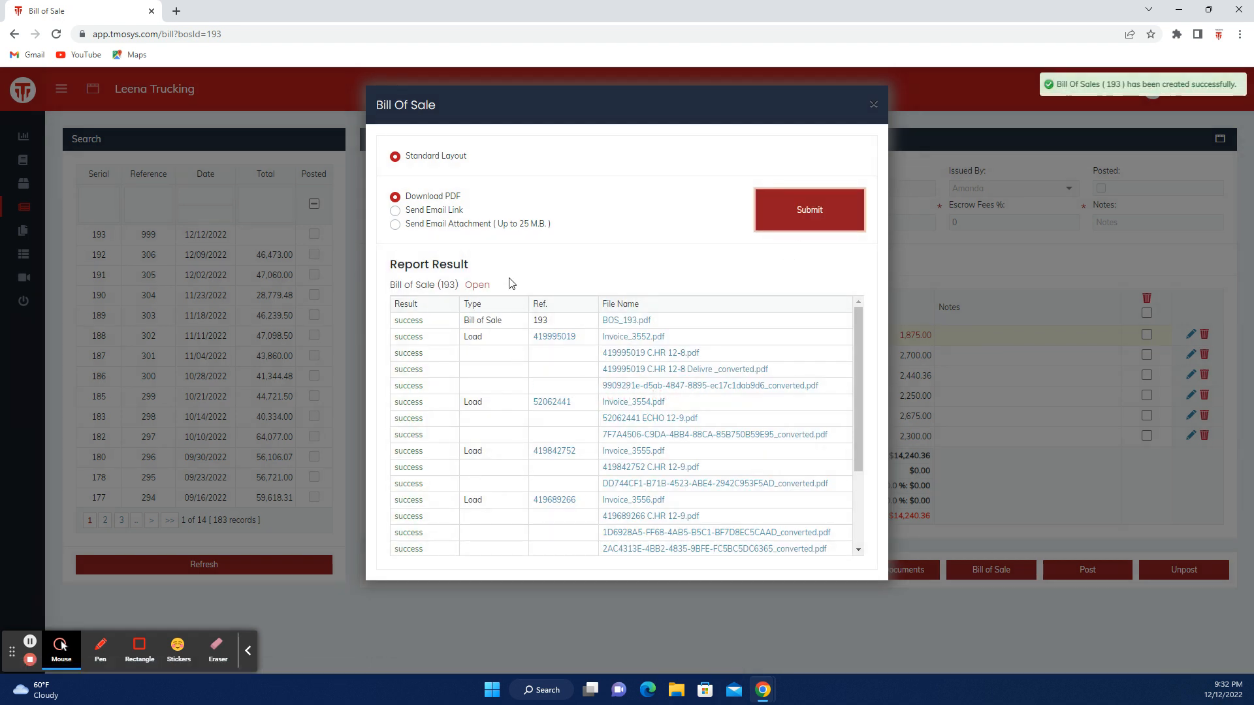
Review the list of merged files in the report result and open the combined bill of sale PDF.
scroll(580, 325, down, 3)
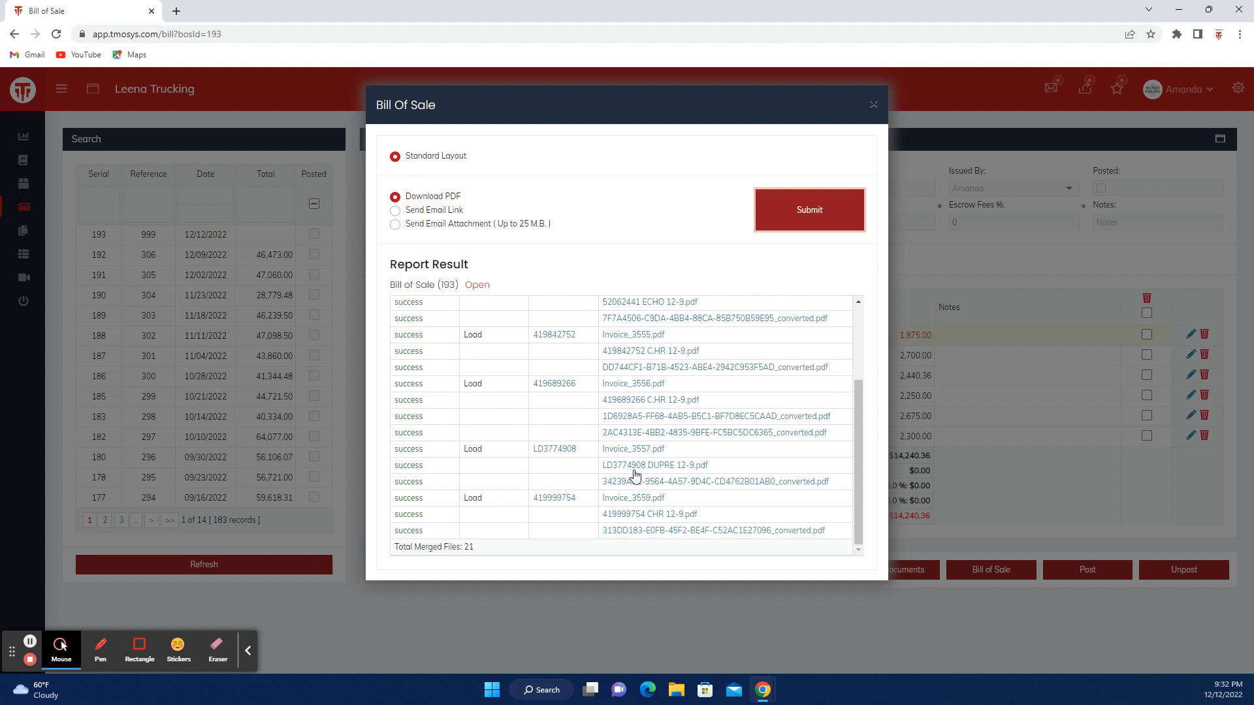
scroll(614, 444, up, 5)
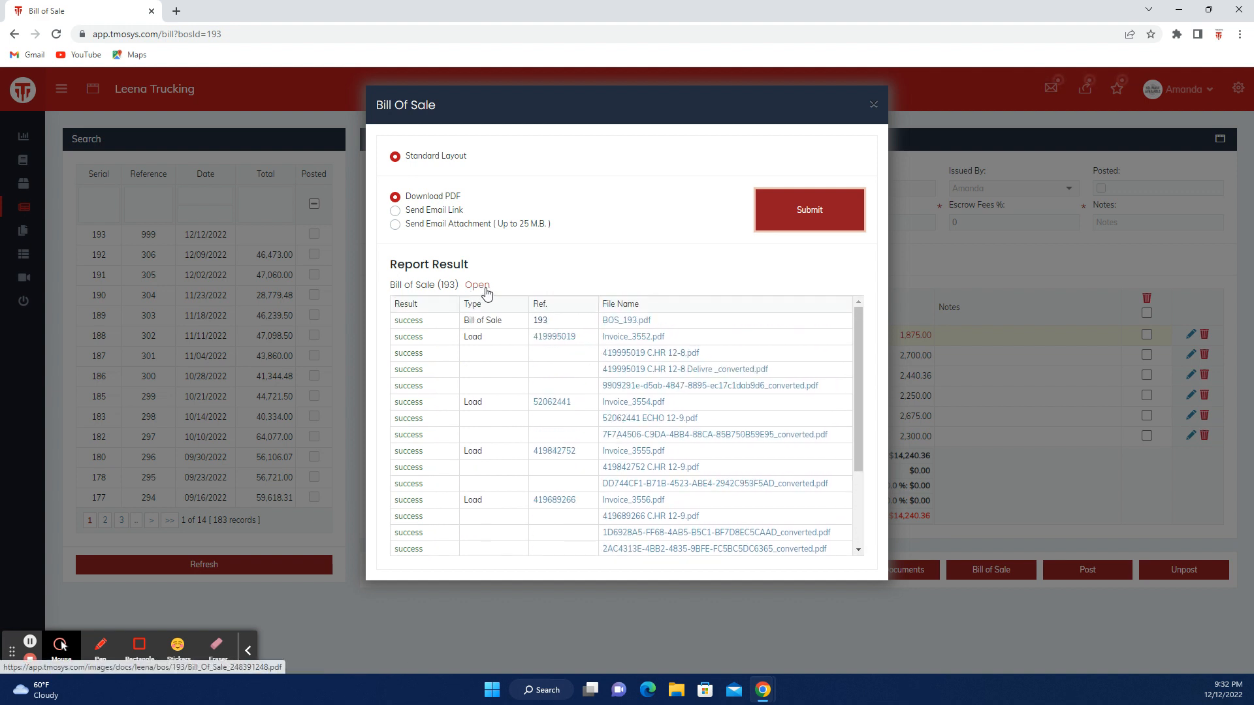
click(484, 286)
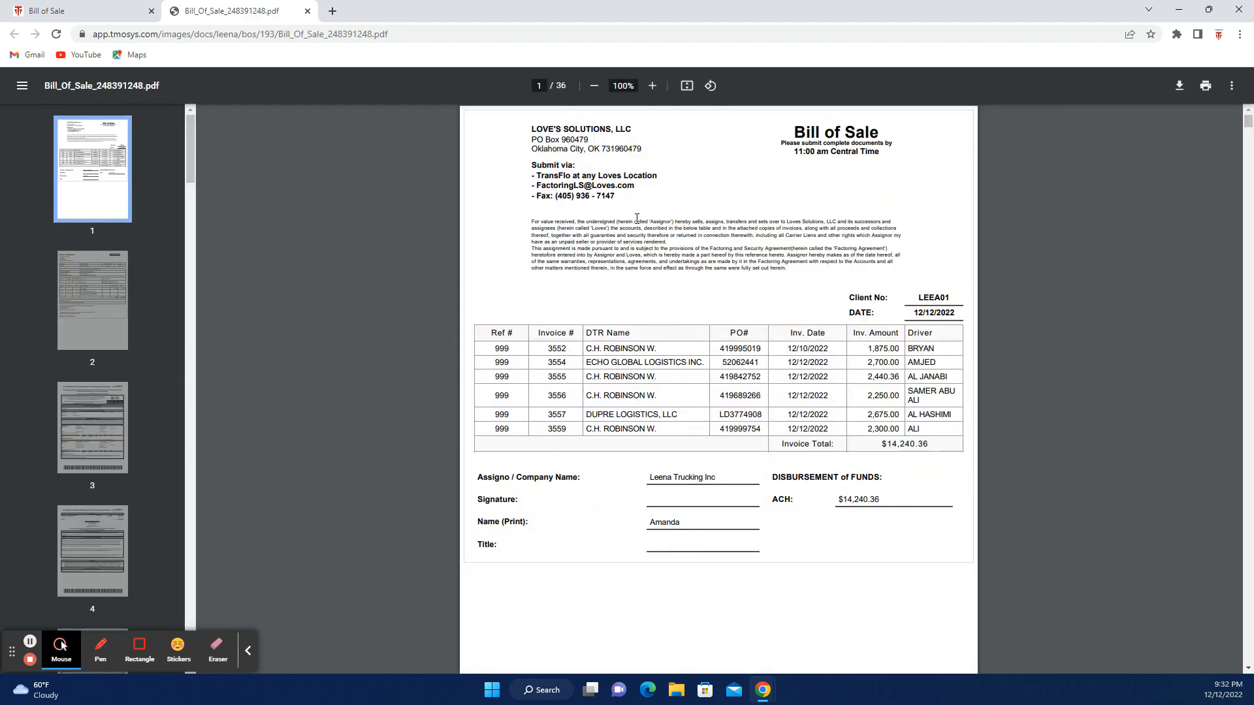
Look through the combined bill of sale PDF, examining the summary page, invoices, load confirmations and delivery documents.
scroll(637, 218, down, 10)
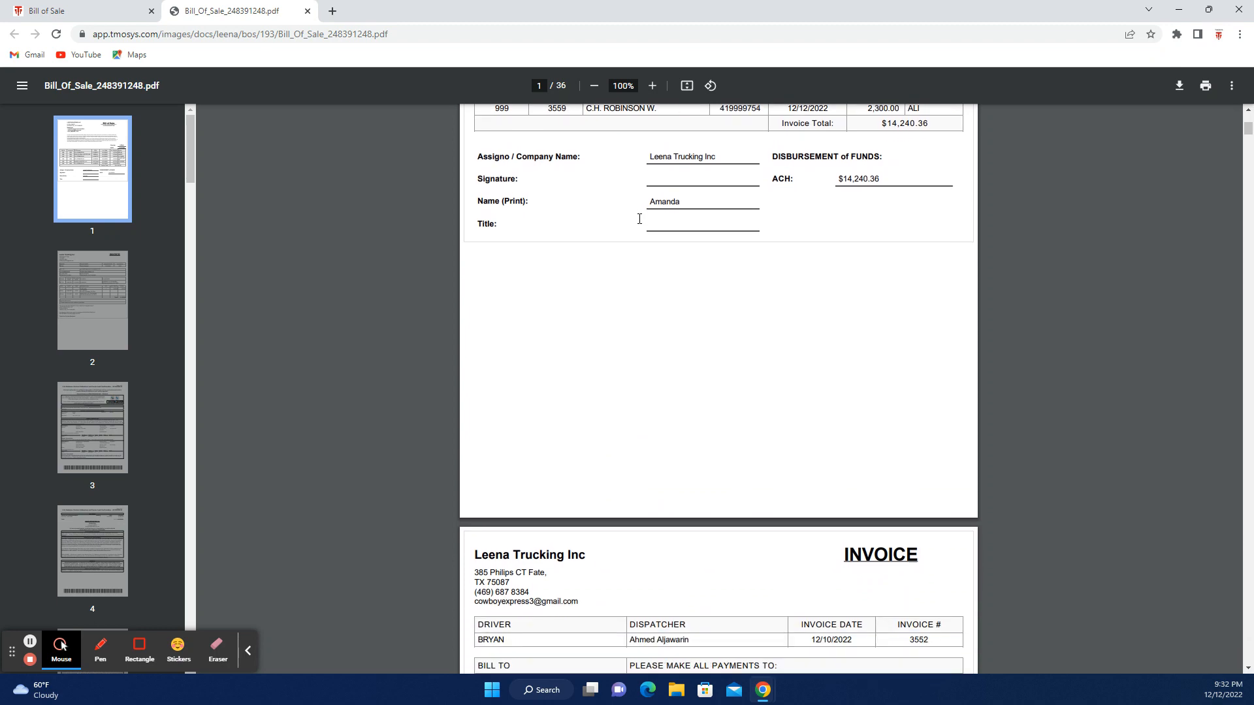
scroll(640, 224, down, 15)
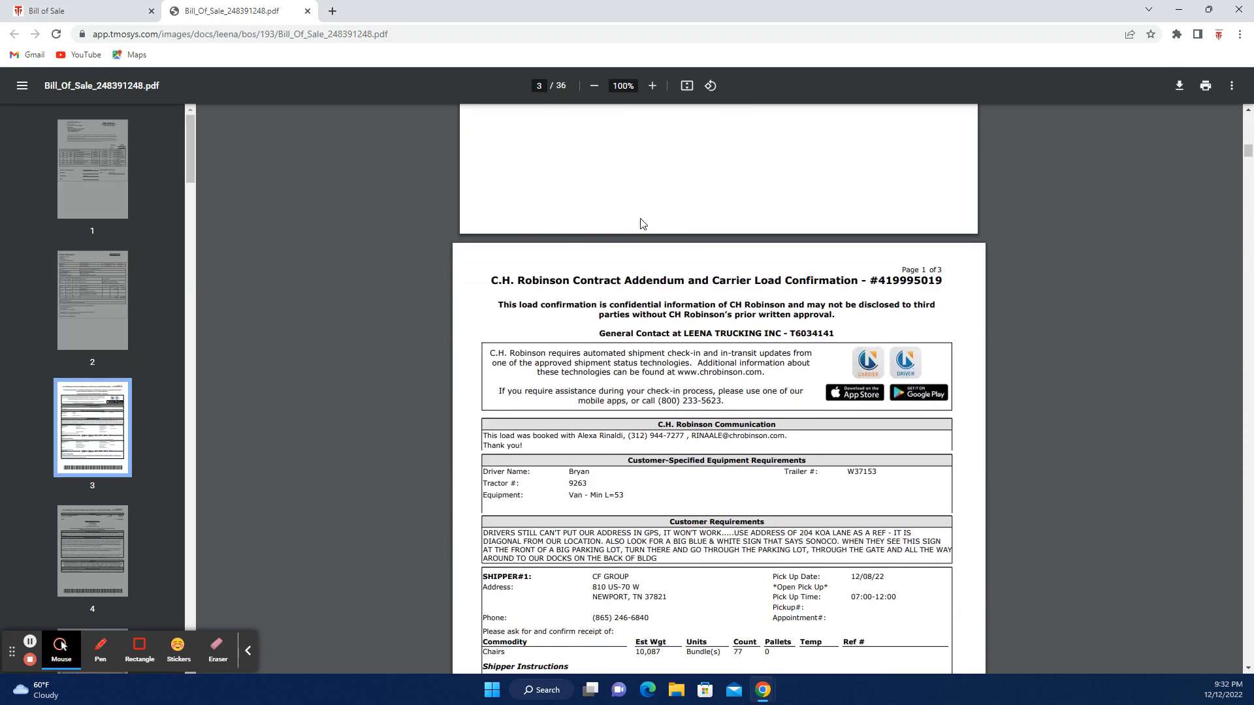
scroll(641, 224, down, 15)
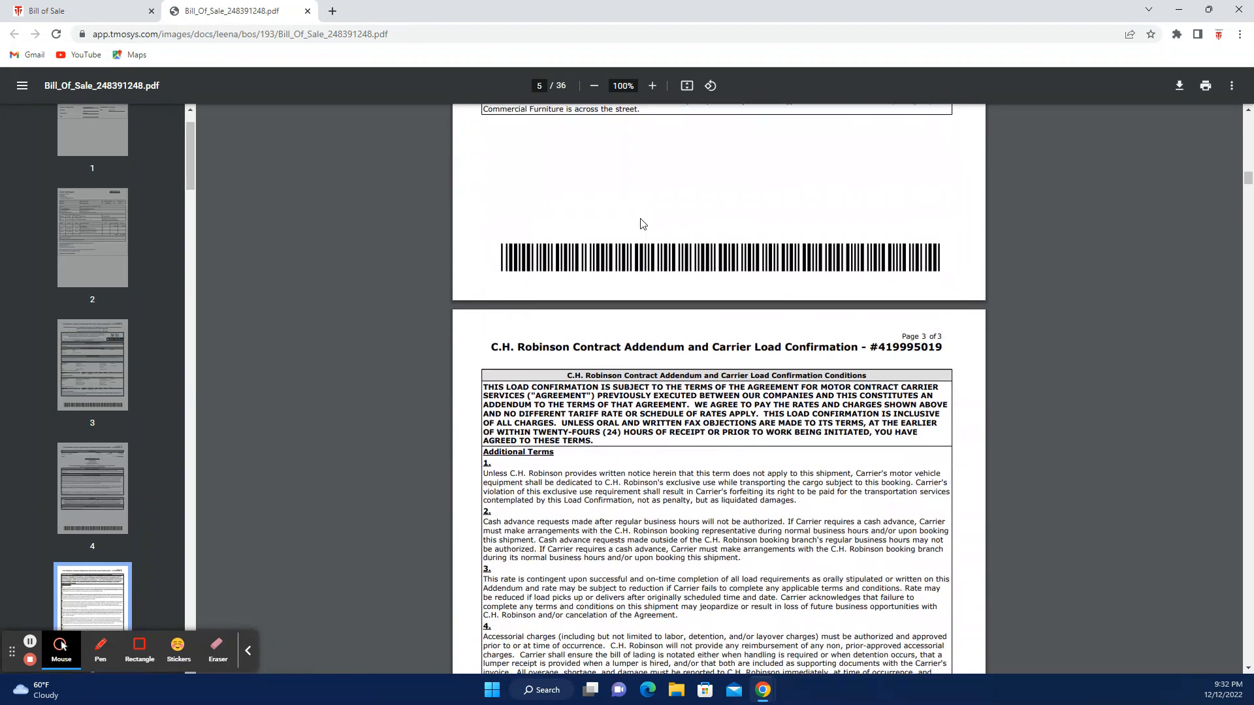
scroll(641, 224, down, 15)
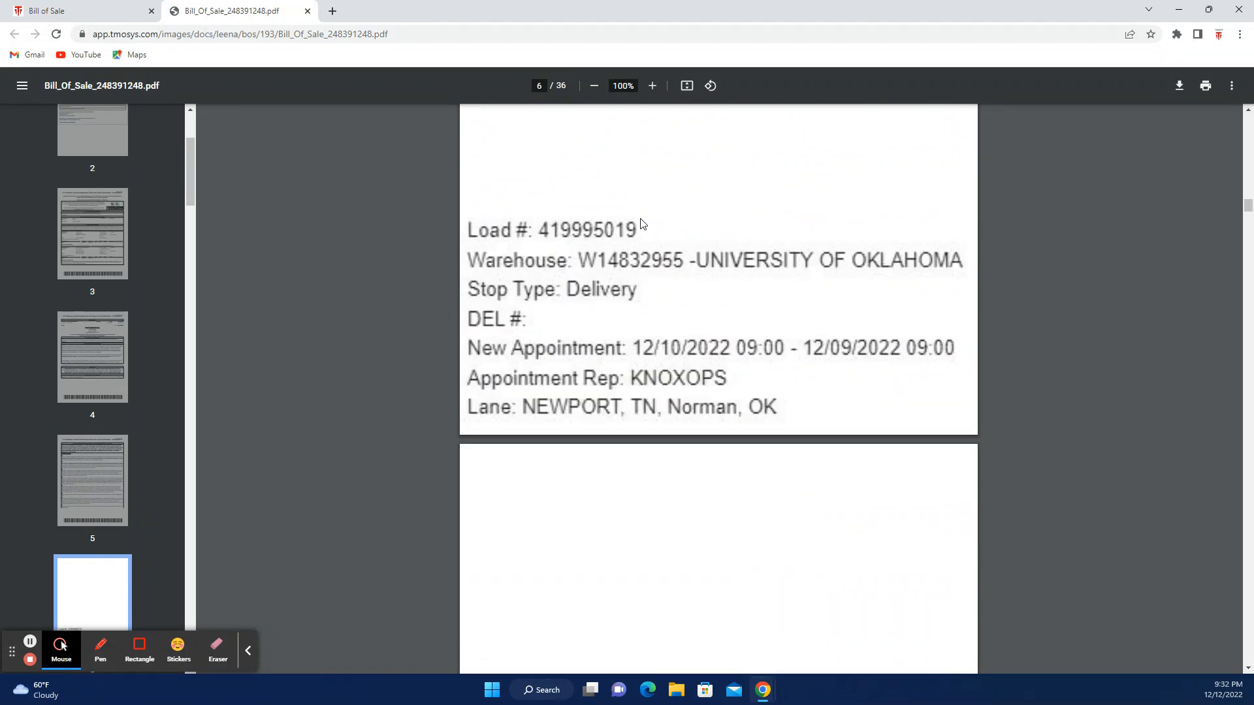
scroll(641, 224, down, 6)
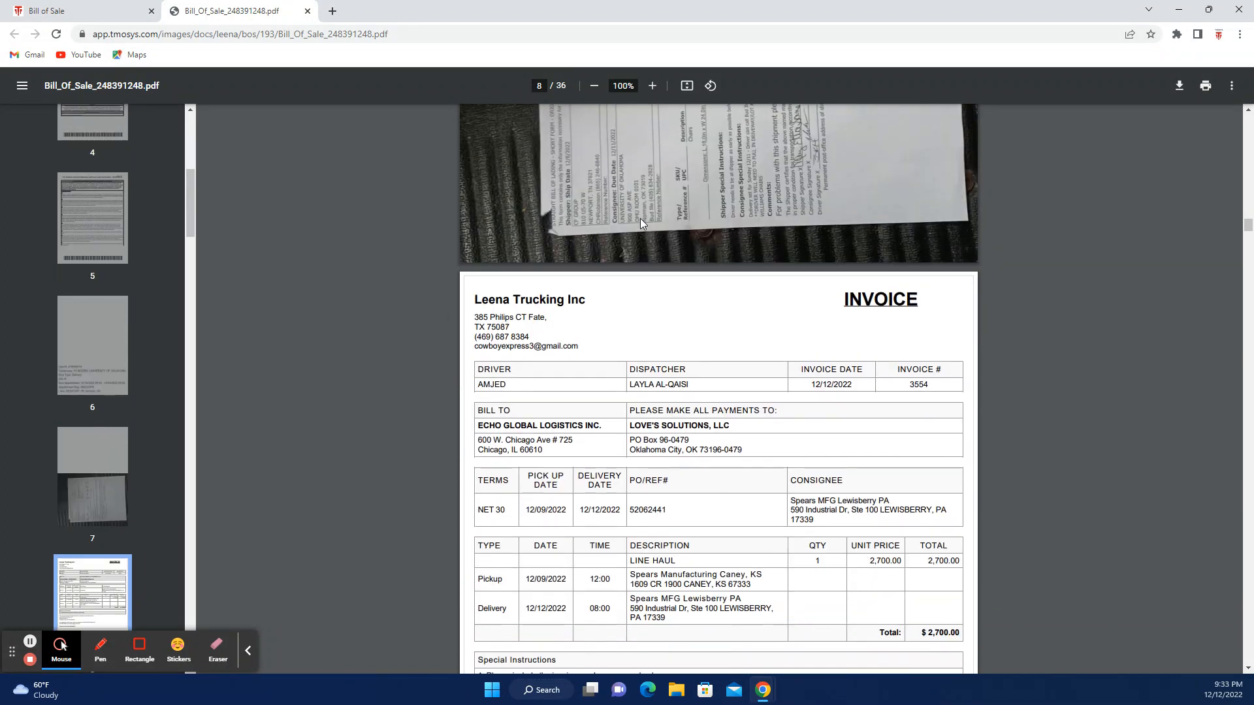
scroll(641, 224, up, 4)
scroll(640, 223, down, 18)
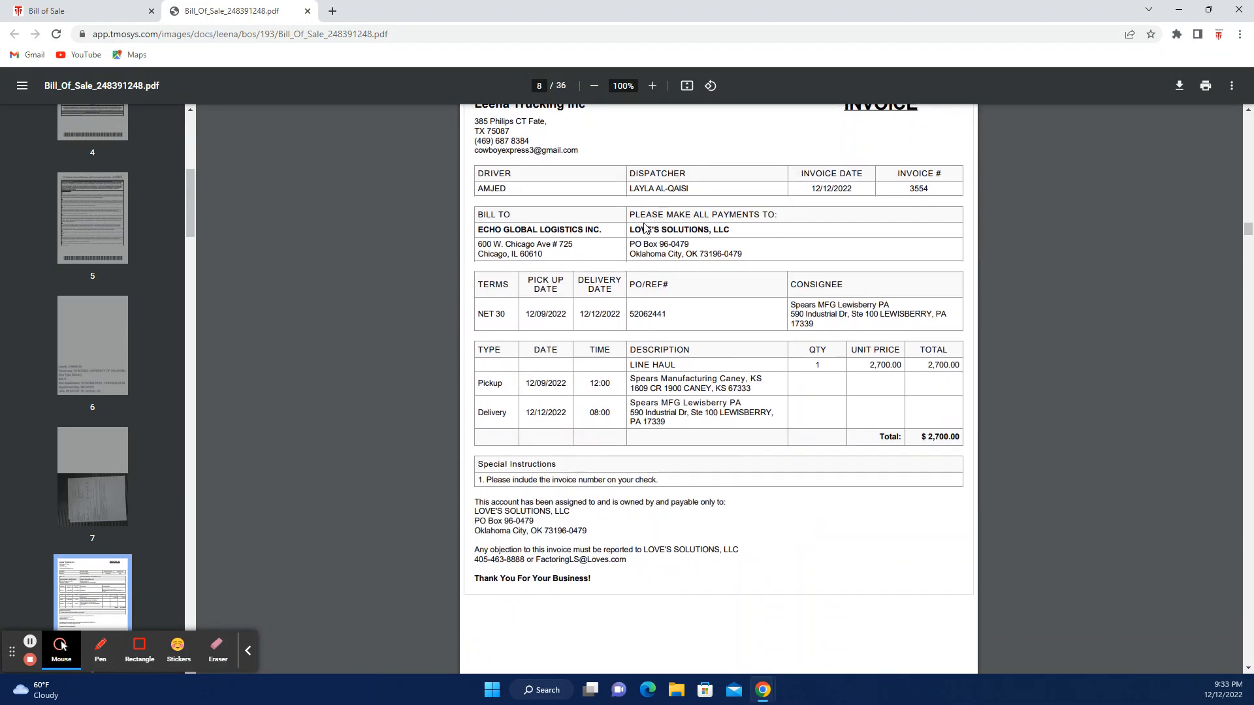
scroll(646, 227, down, 18)
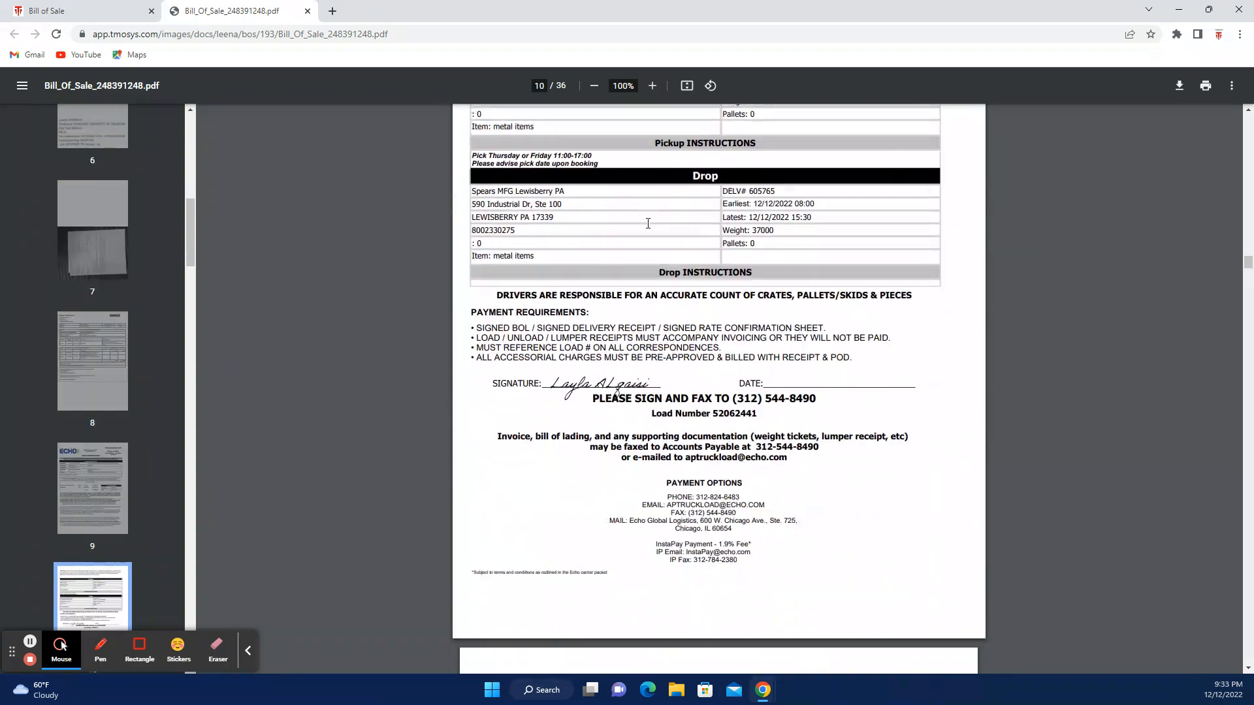
scroll(649, 227, down, 10)
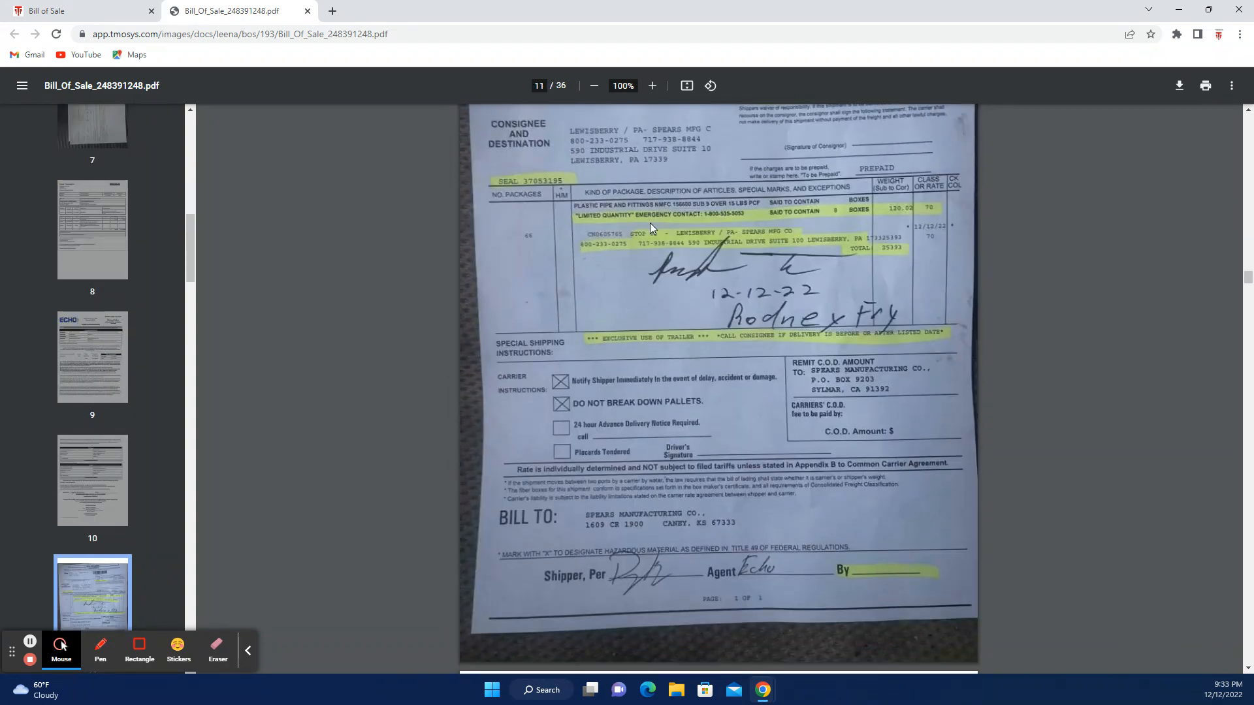
scroll(652, 229, down, 20)
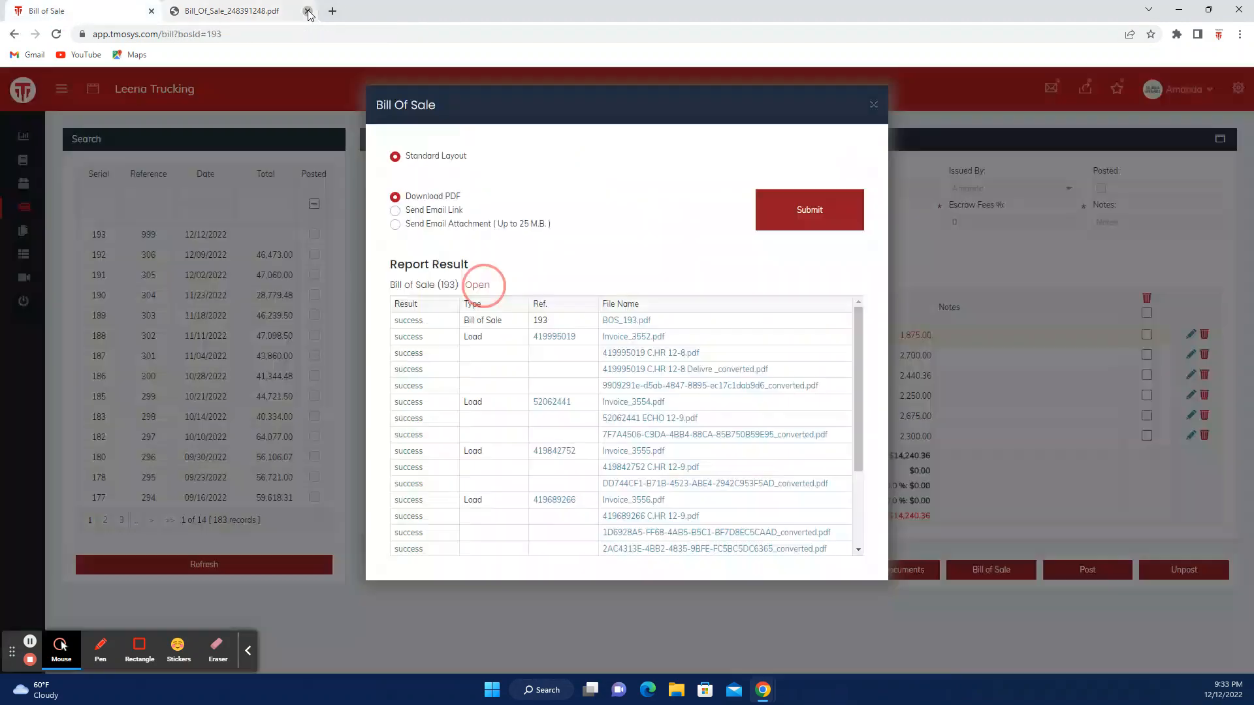
Close the PDF and the report result, and check the files stored in the bill of sale's documents.
click(306, 11)
click(870, 105)
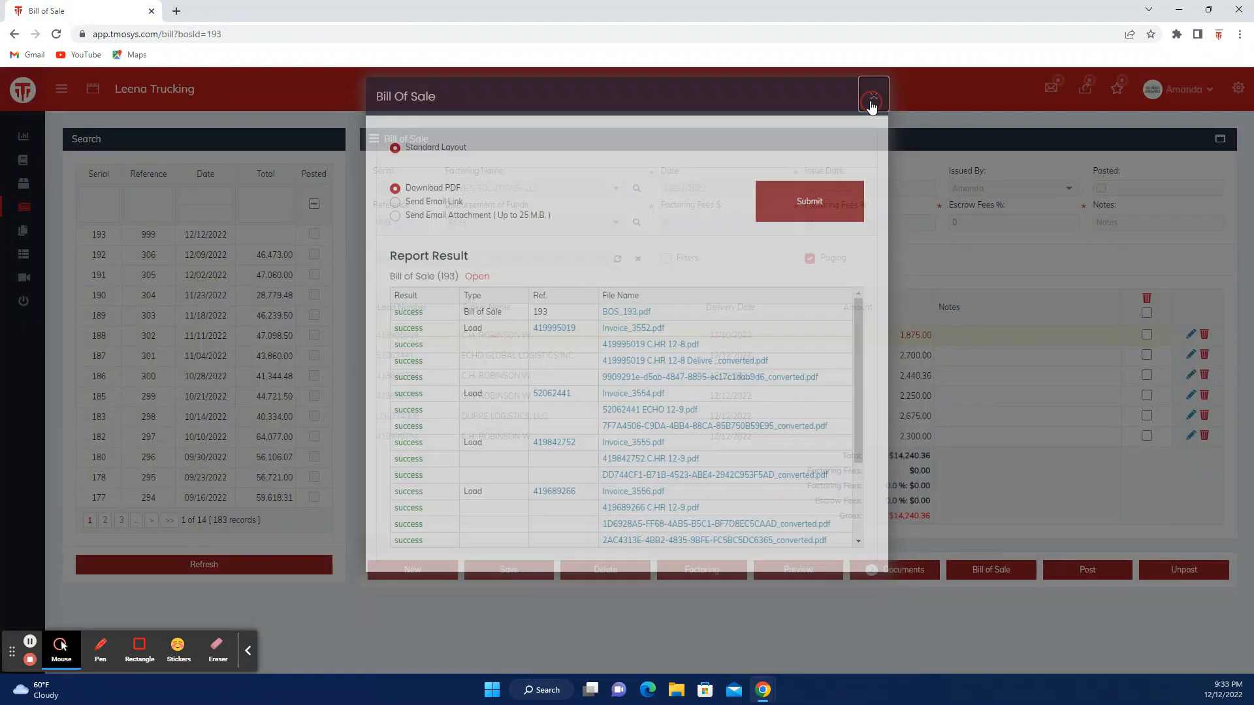
click(896, 569)
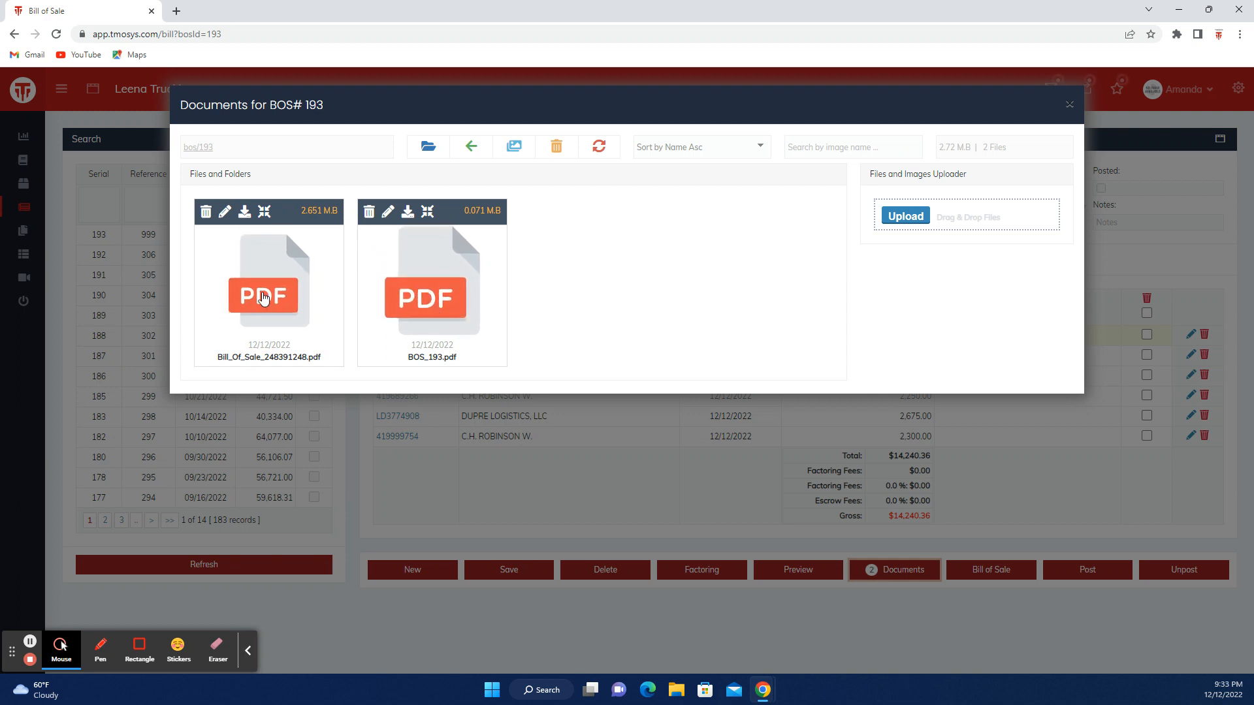
click(1071, 106)
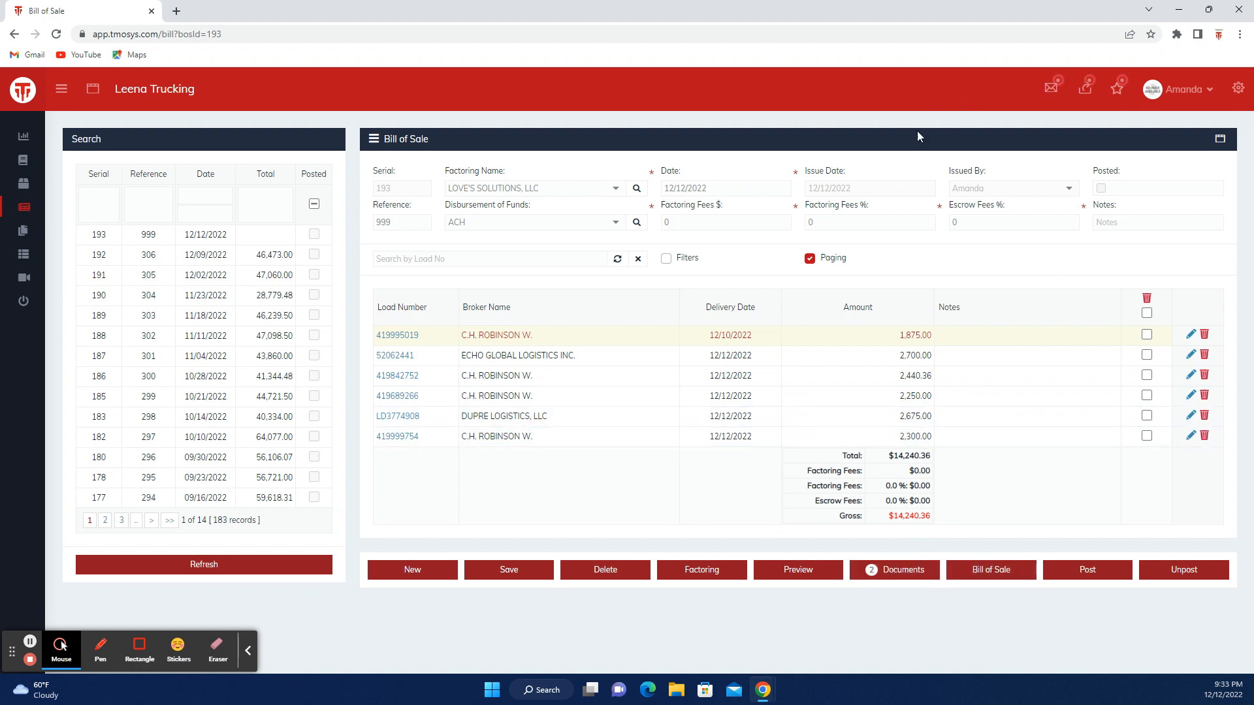
Set the factoring fees to 1.25% and the escrow fees to 1.75%, and save the bill of sale.
click(824, 223)
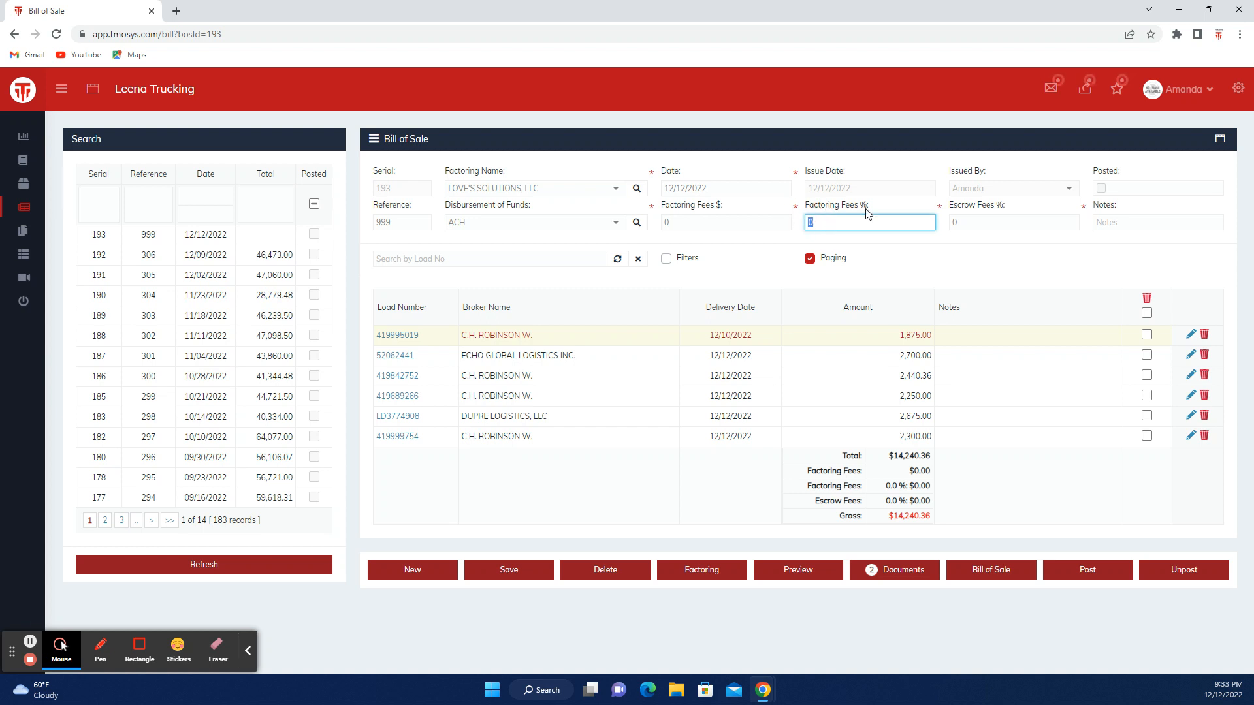
text(1.25)
click(954, 224)
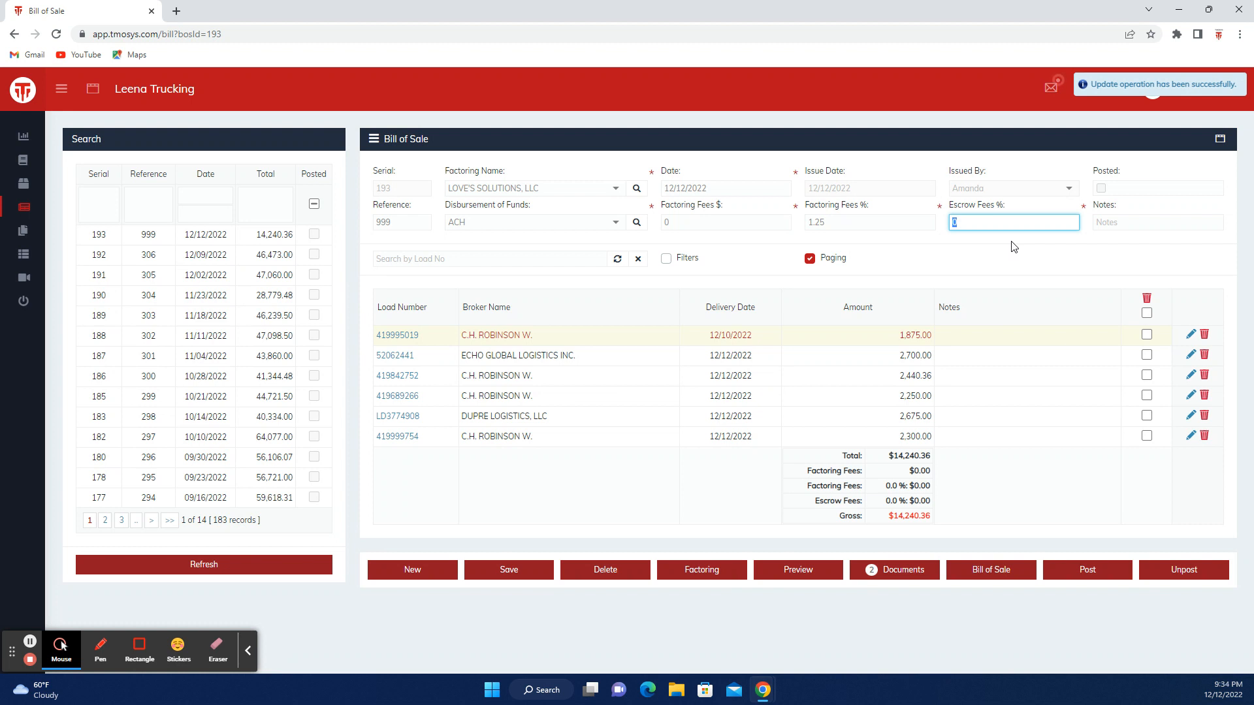
text(1.75)
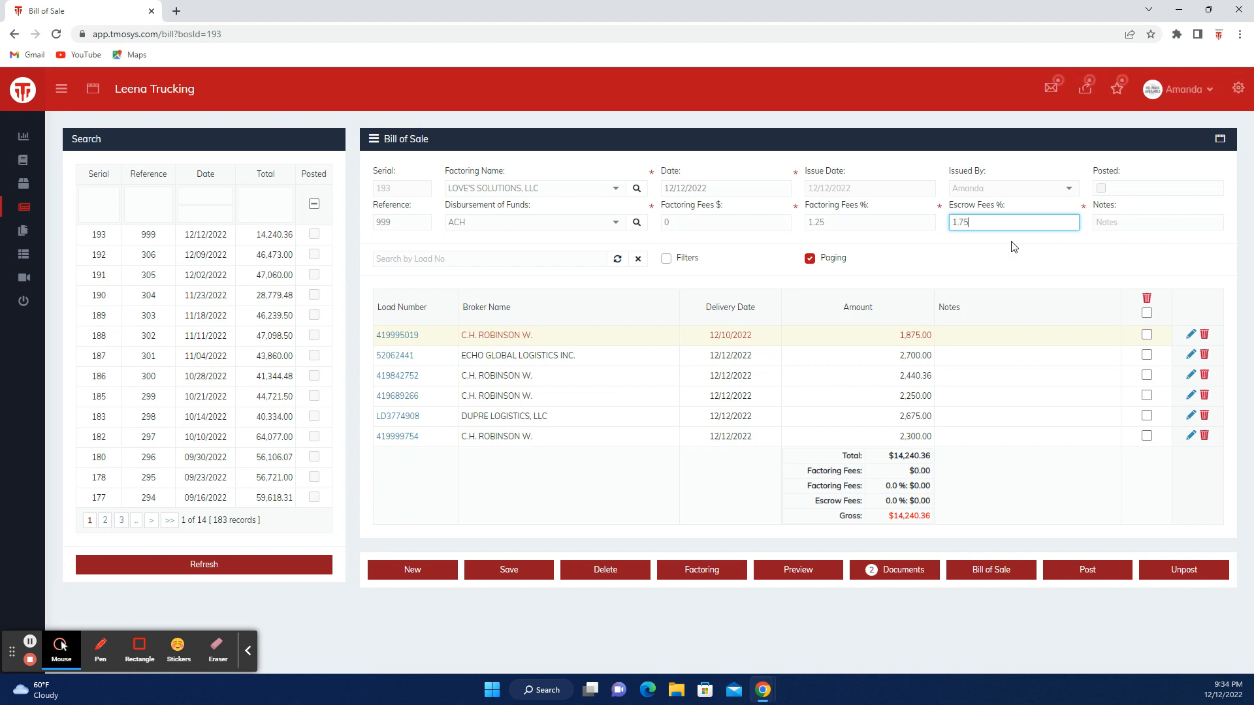
click(522, 570)
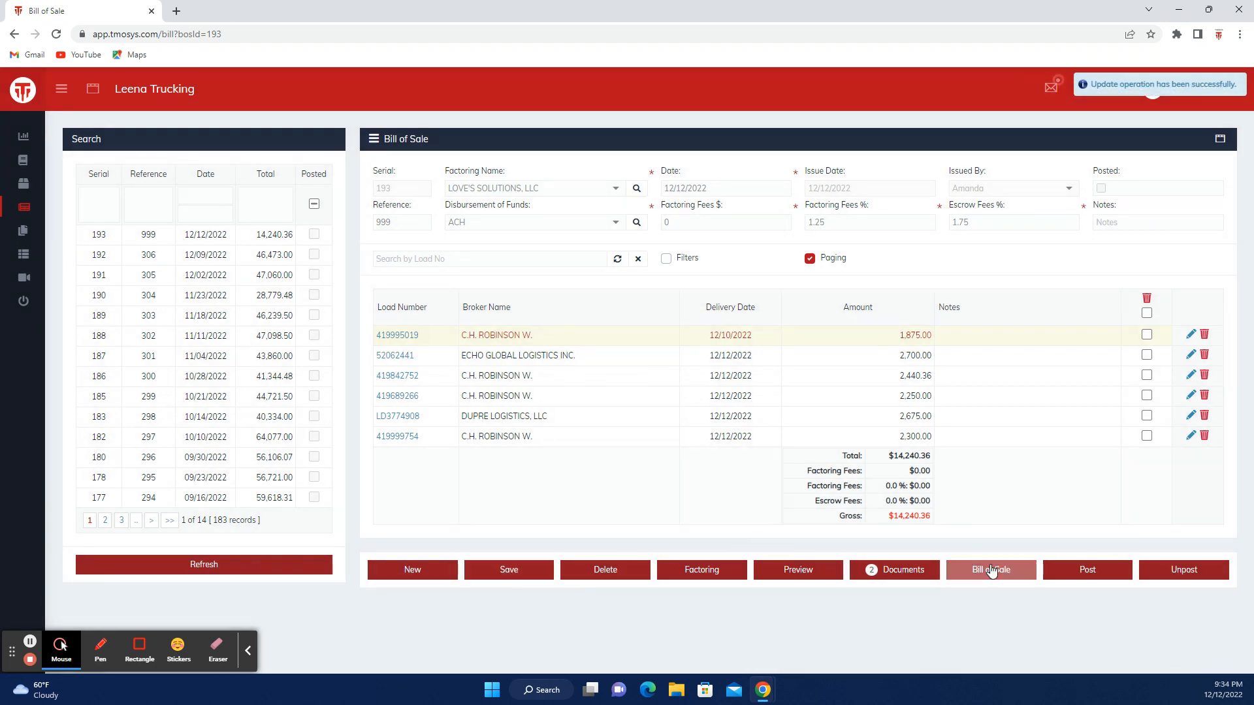
Post the bill of sale and unpost it again, confirming both operations.
click(1078, 577)
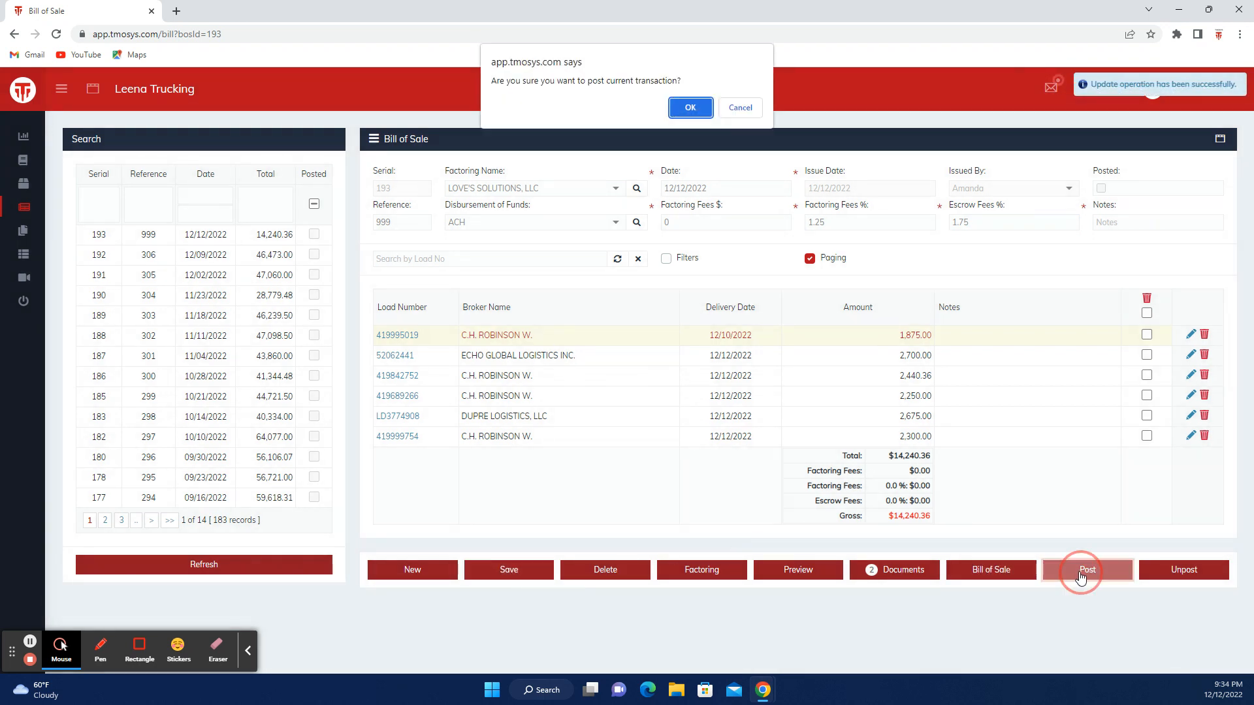
click(696, 108)
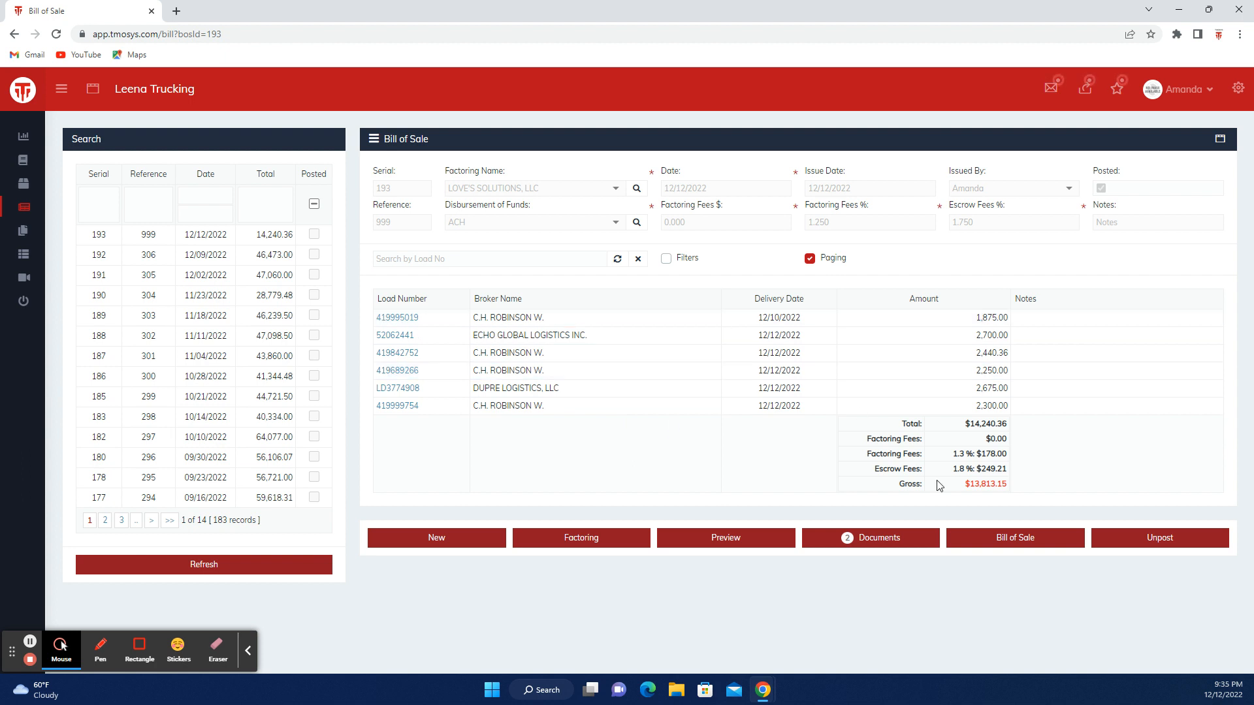
click(1144, 542)
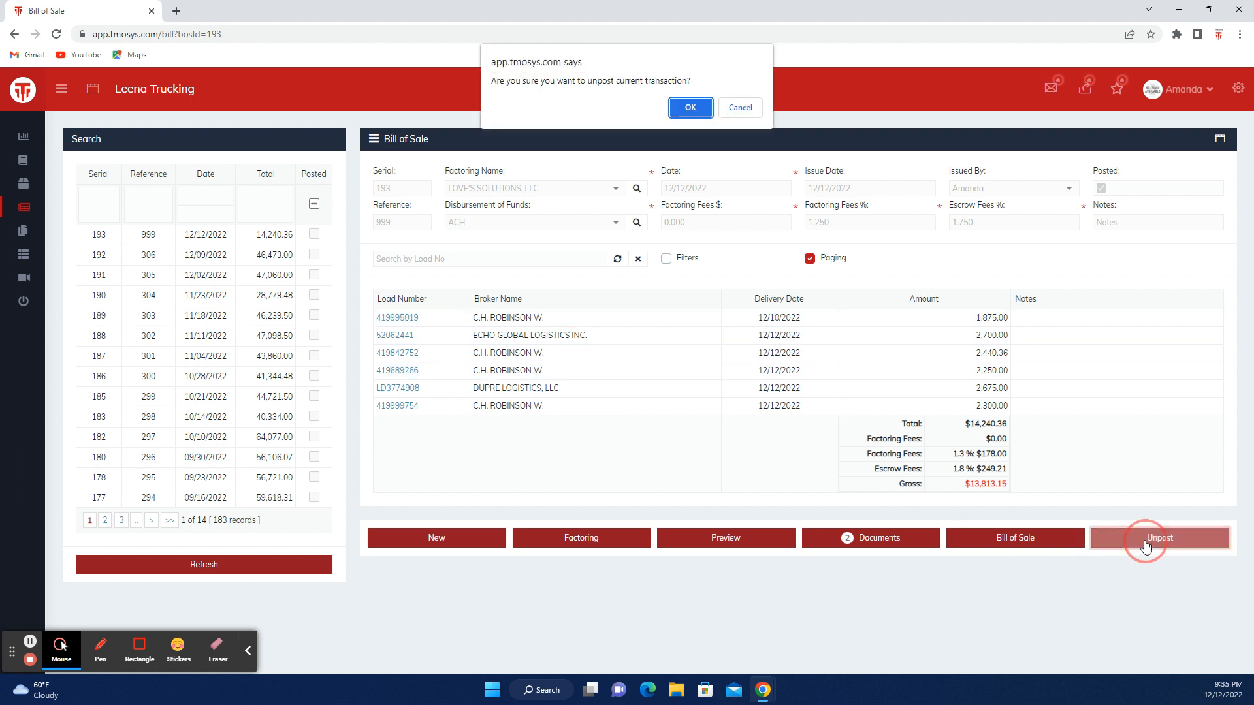
click(679, 110)
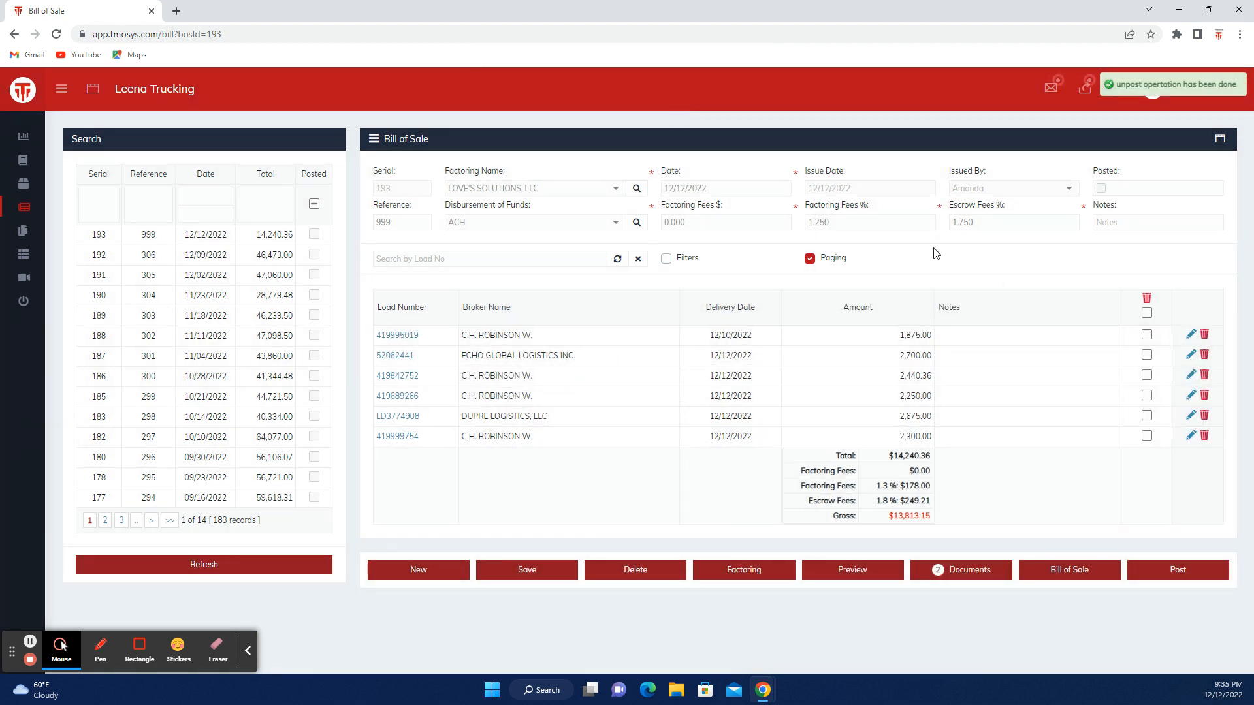
Delete the C.H. Robinson load with the 1,875.00 amount from the bill of sale.
click(1146, 334)
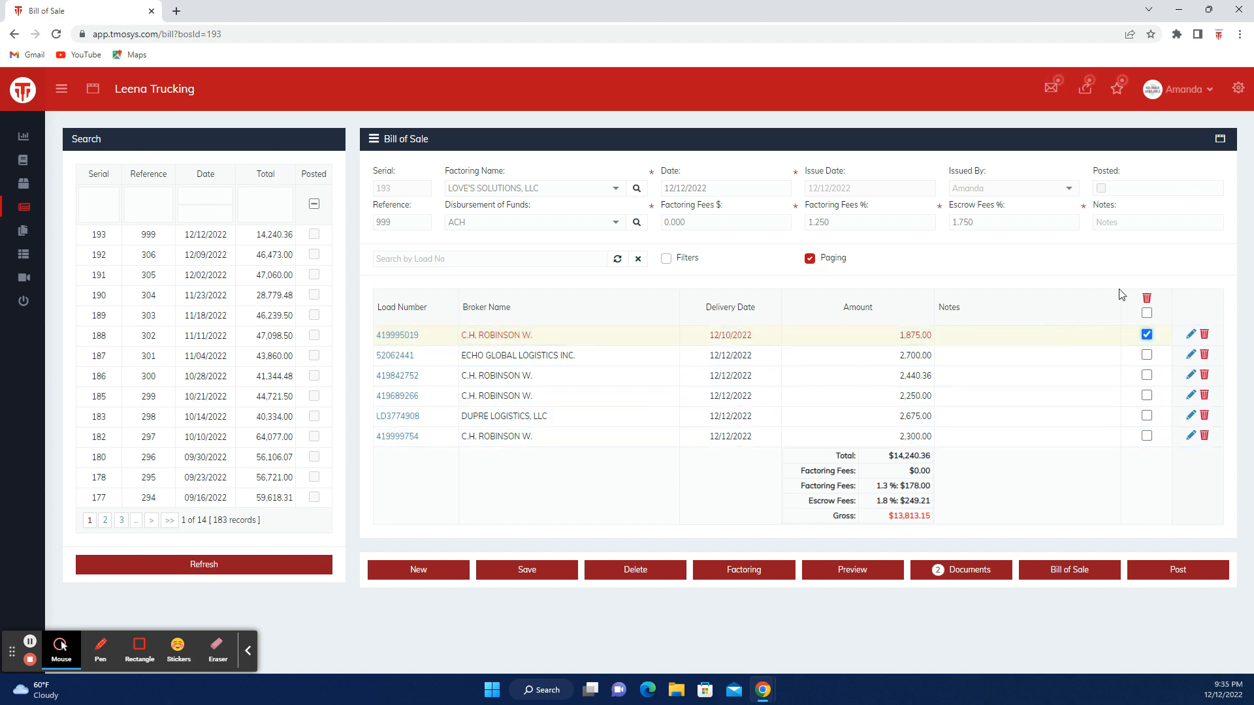
click(1205, 334)
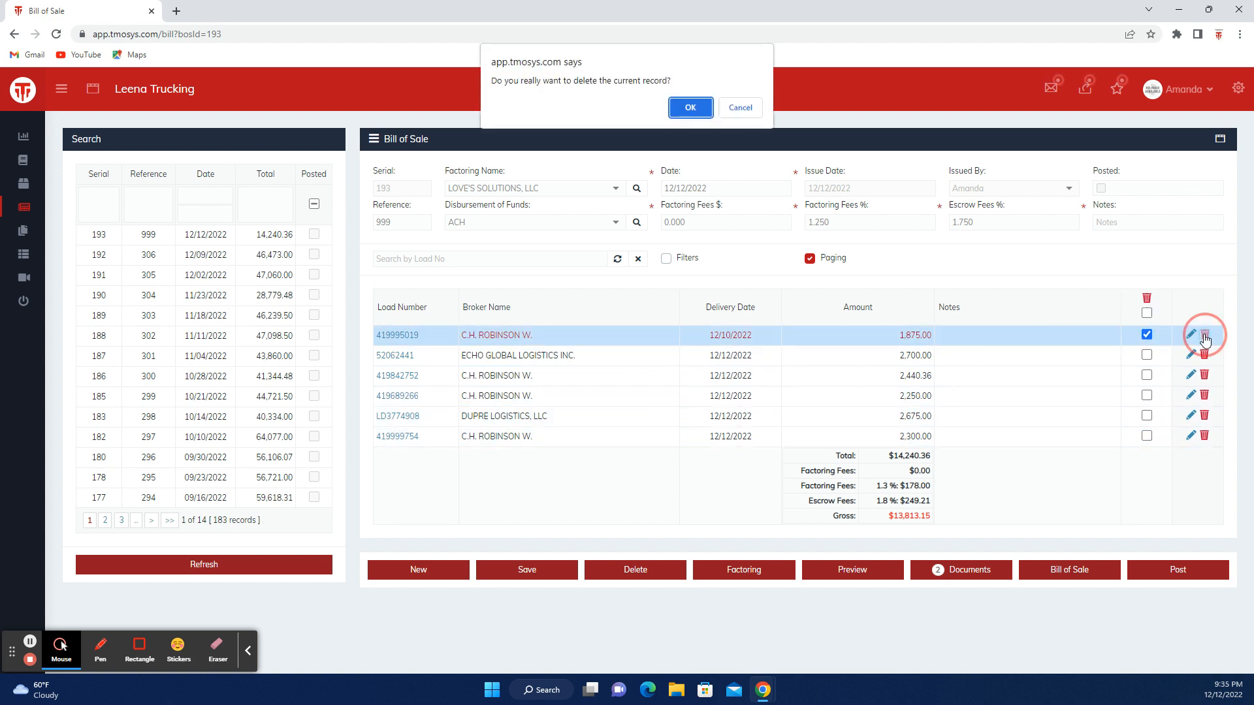
click(679, 110)
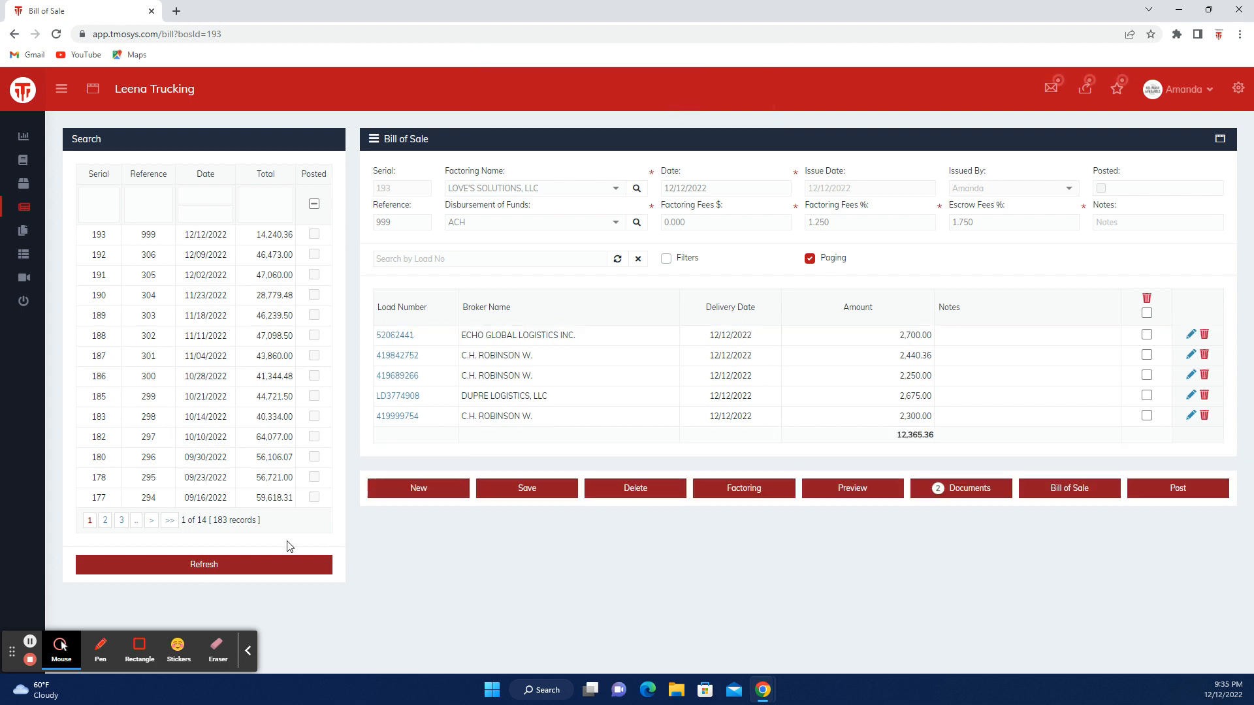
Check the factoring list for the load removed from the bill of sale, and close the list.
click(744, 549)
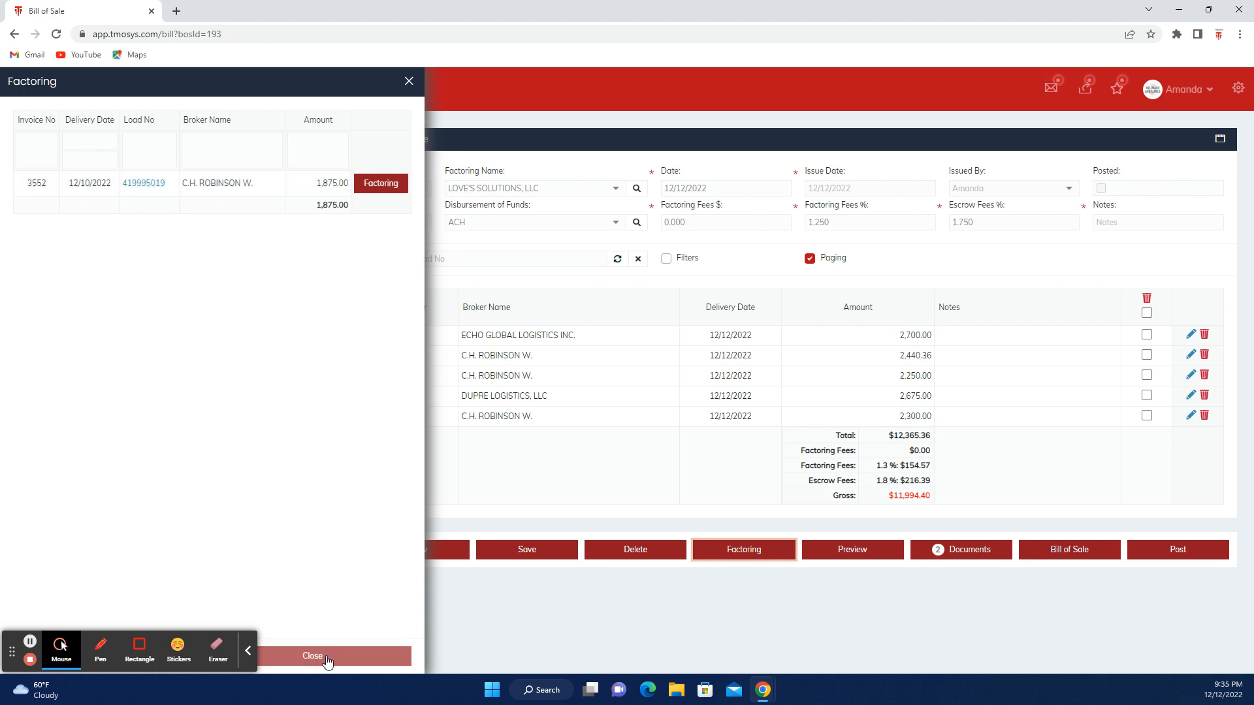
click(248, 651)
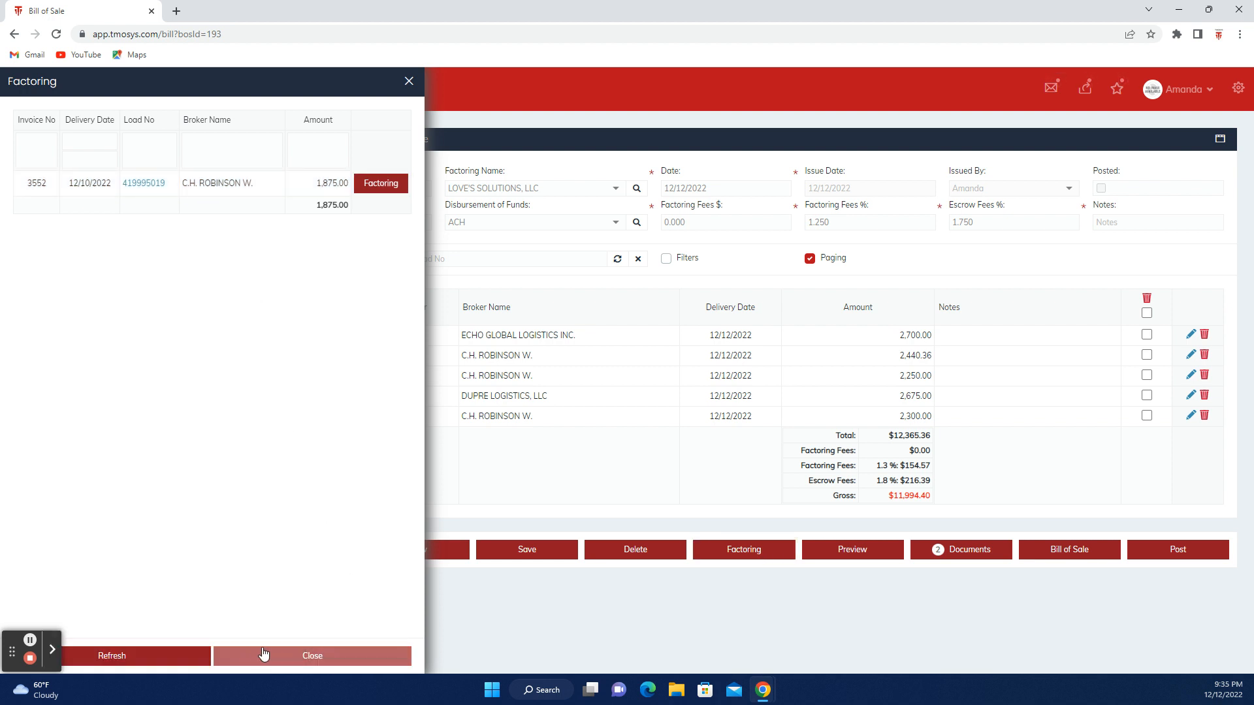
click(358, 663)
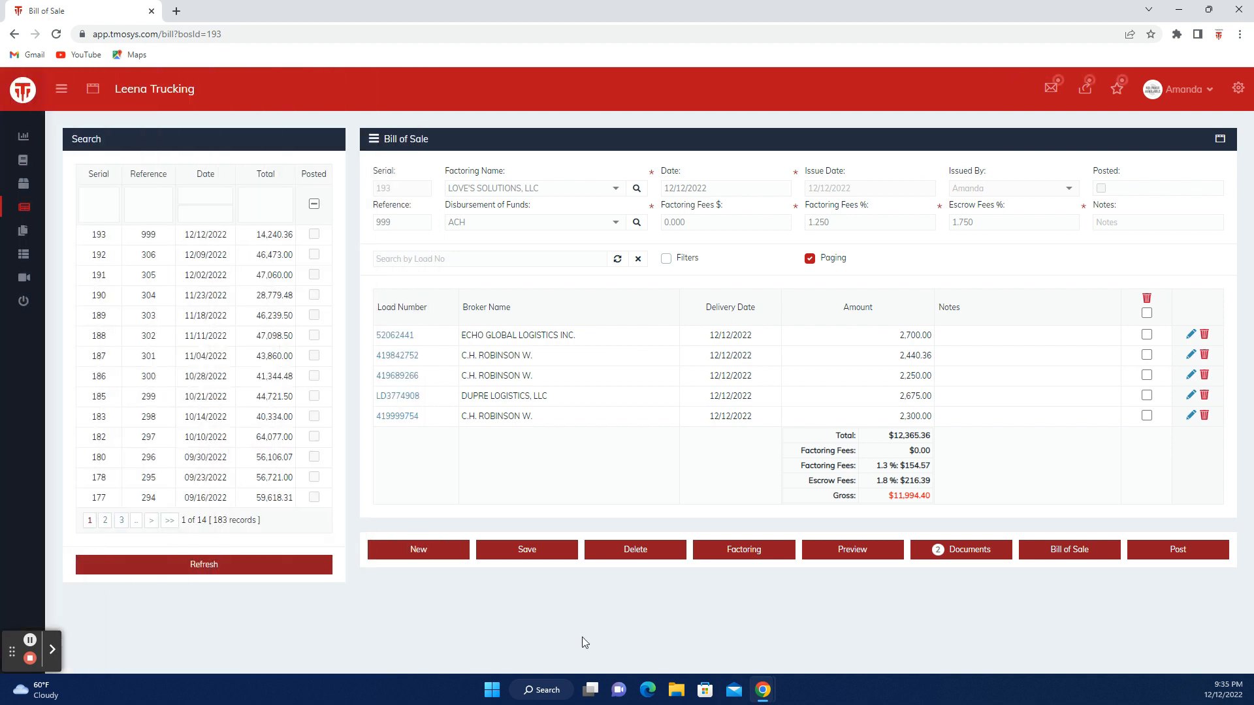